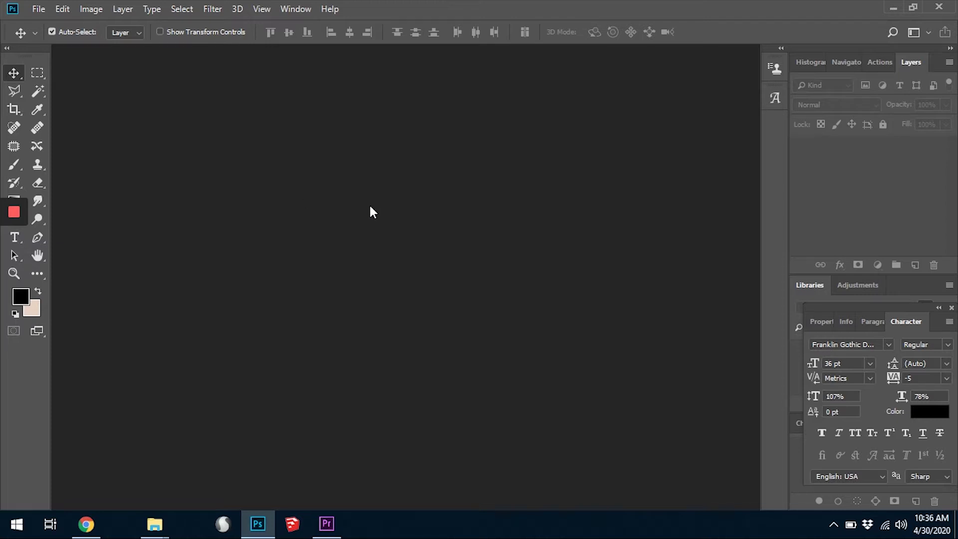
Switch to the Motion workspace and dock the floating Layers panel with the collapsed panels, leaving it expanded
click(292, 9)
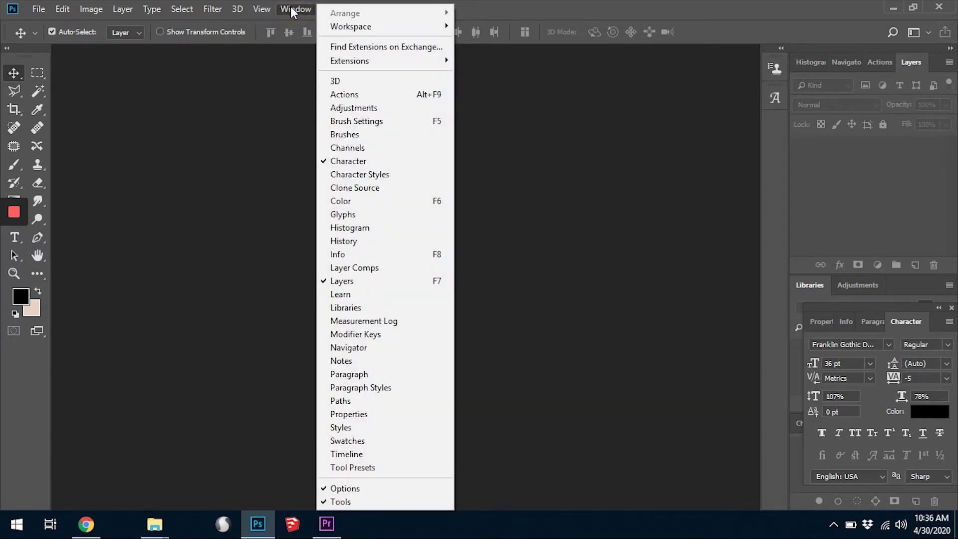
mouse_move(337, 27)
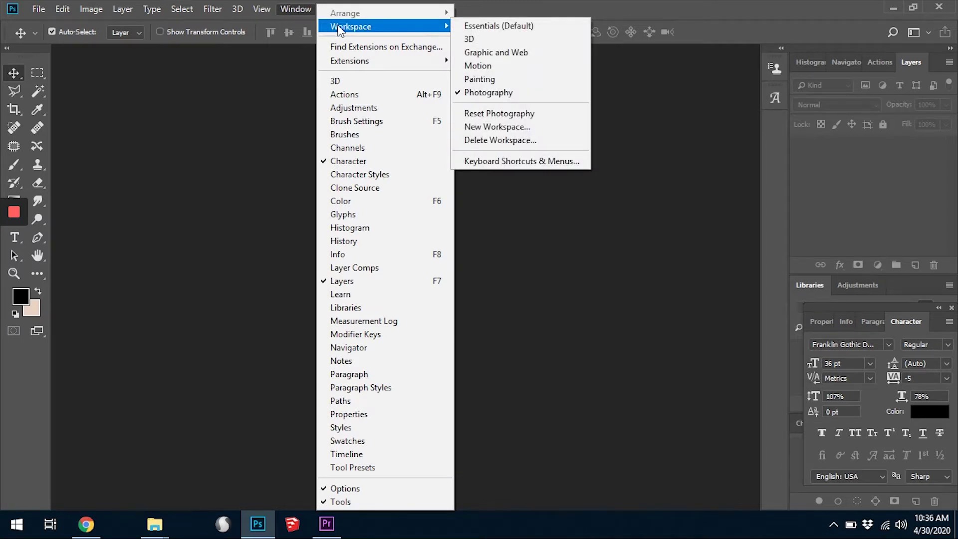
click(480, 69)
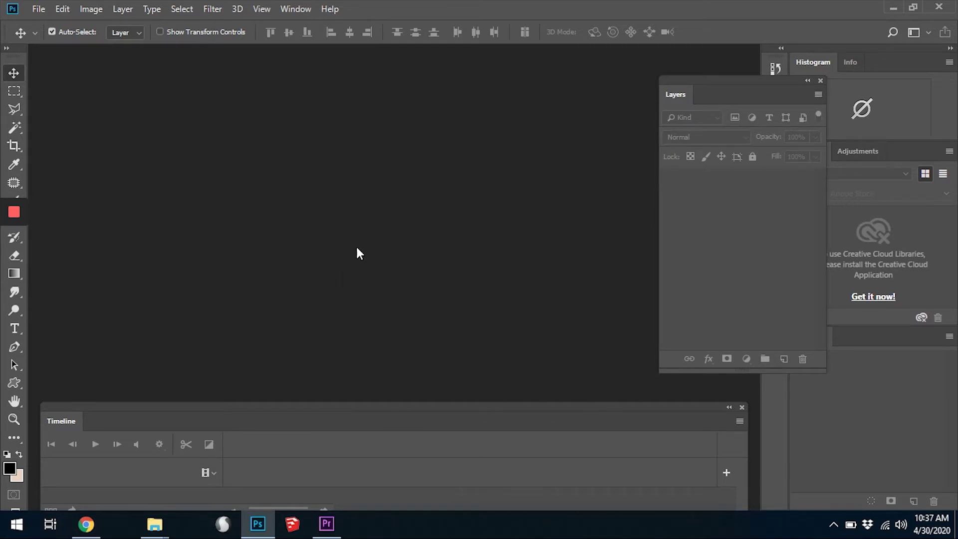
drag(694, 83, 774, 50)
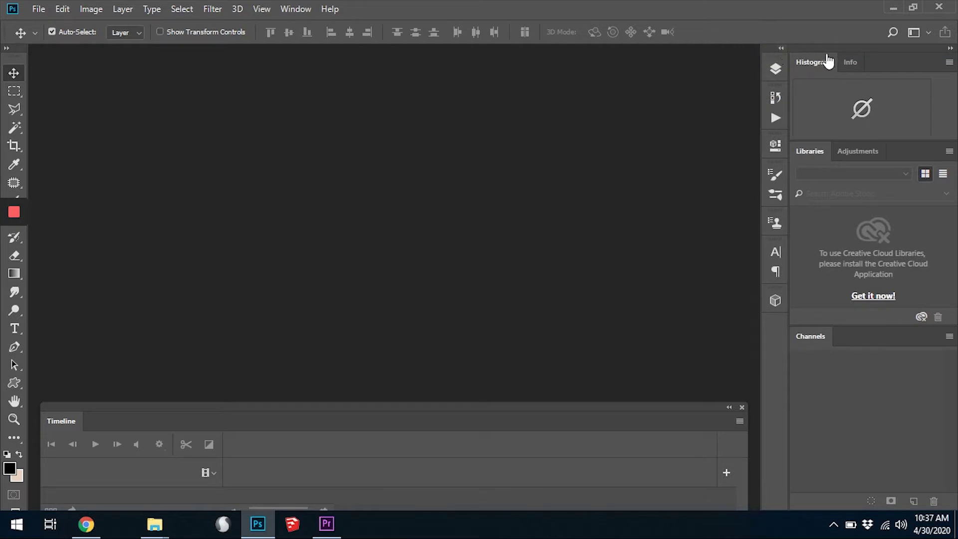
click(775, 68)
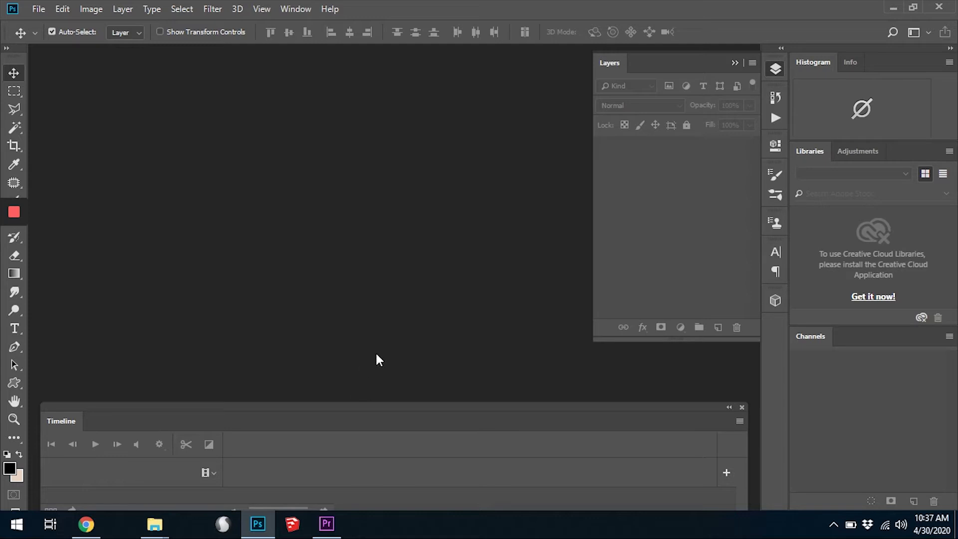
Create a new 8 x 6 inch document at 72 pixels/inch in RGB Color with a white background
click(38, 9)
click(50, 24)
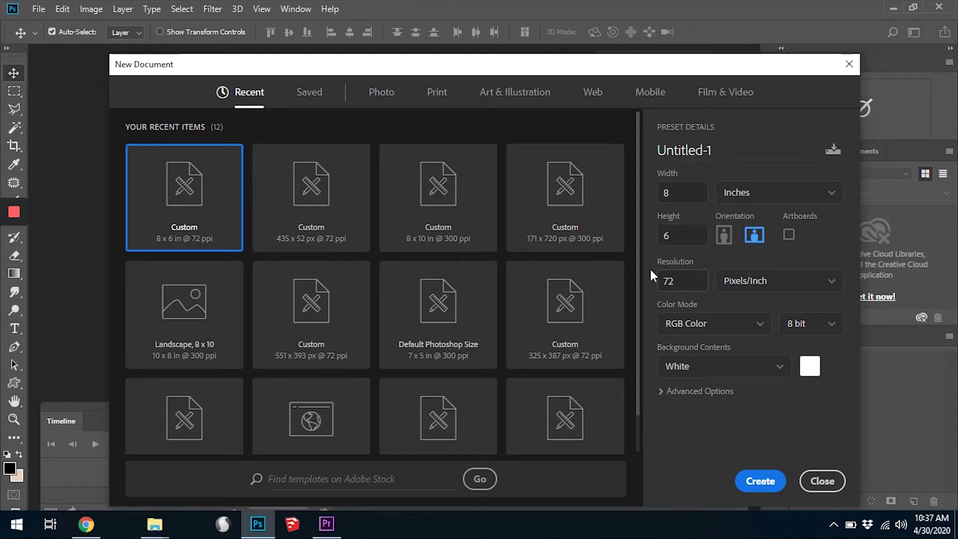
click(761, 482)
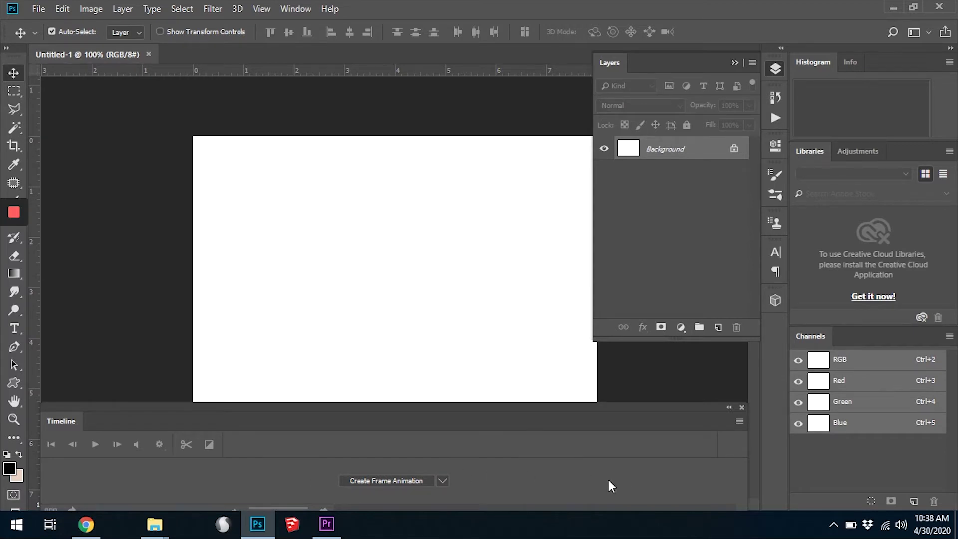
Set the timeline type to frame animation and create the frame animation
click(441, 480)
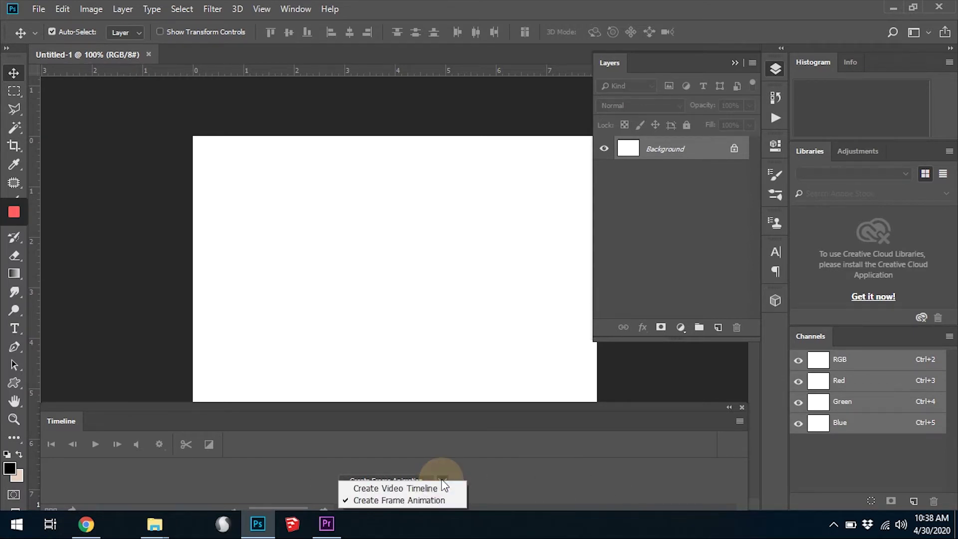
click(399, 500)
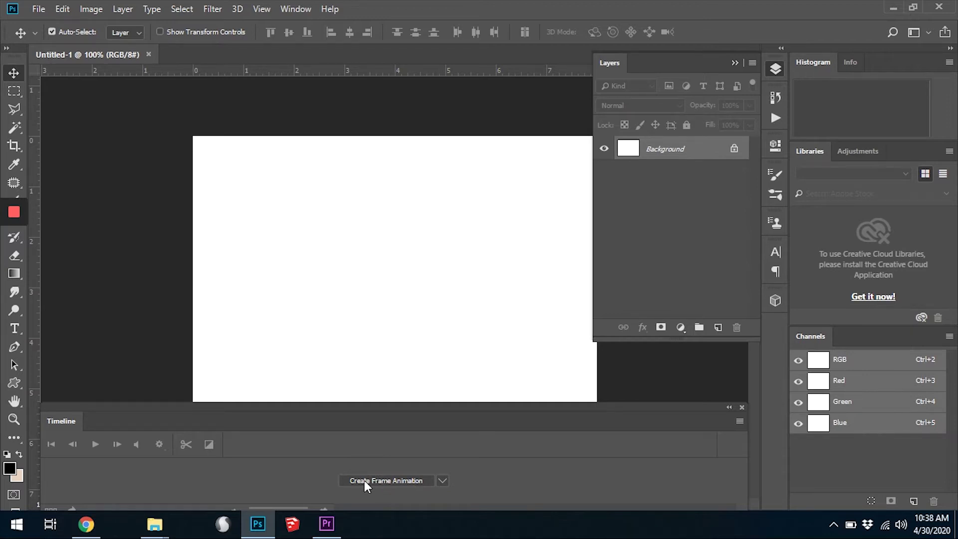
click(365, 481)
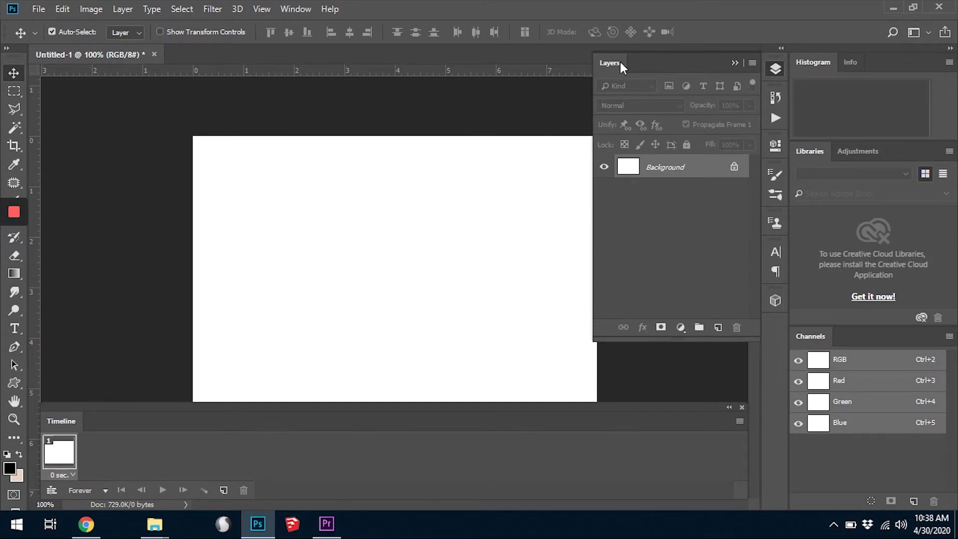
Add a new empty layer above the Background layer
mouse_move(621, 56)
mouse_down()
mouse_move(689, 54)
mouse_move(648, 54)
mouse_up()
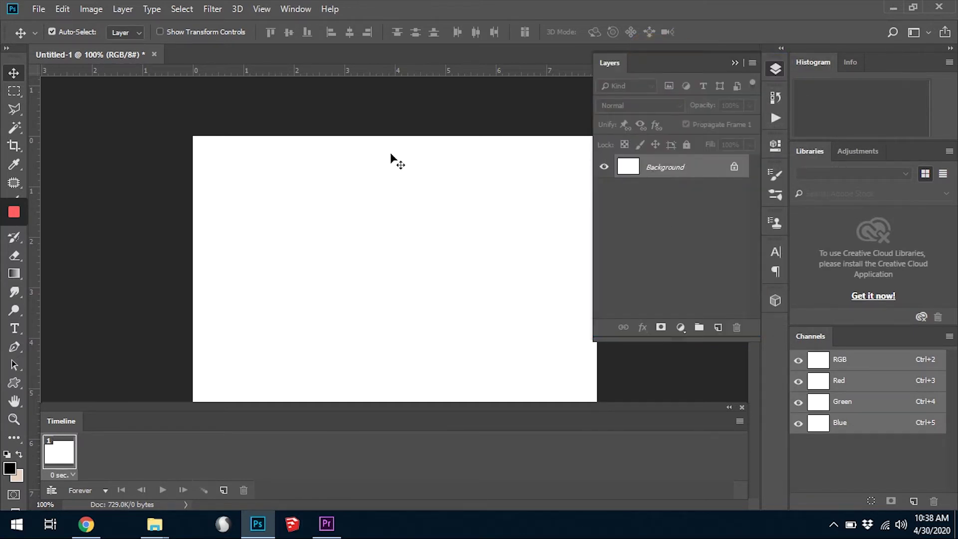
drag(641, 174, 736, 334)
click(718, 327)
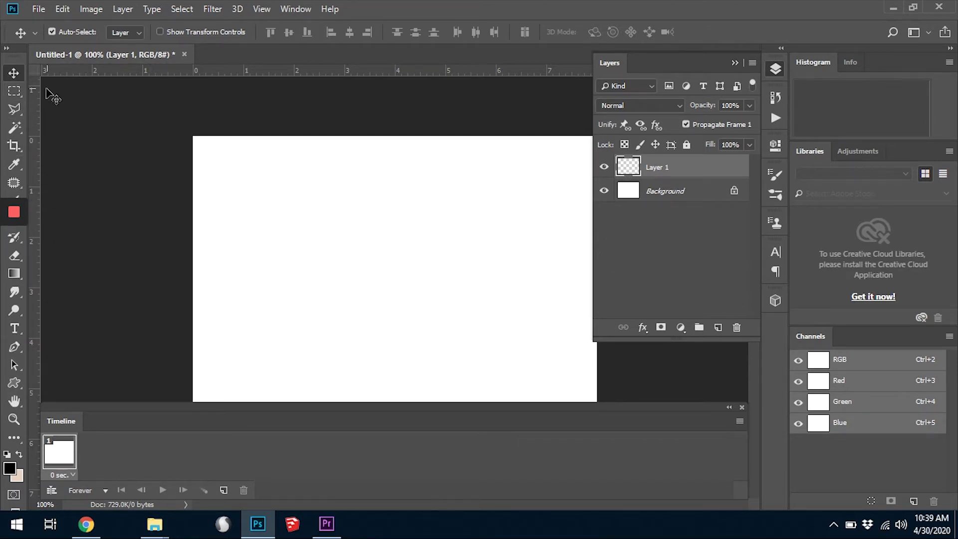
Paint a single black dot on Layer 1 near the canvas's left side with an 83 px Brush
click(7, 49)
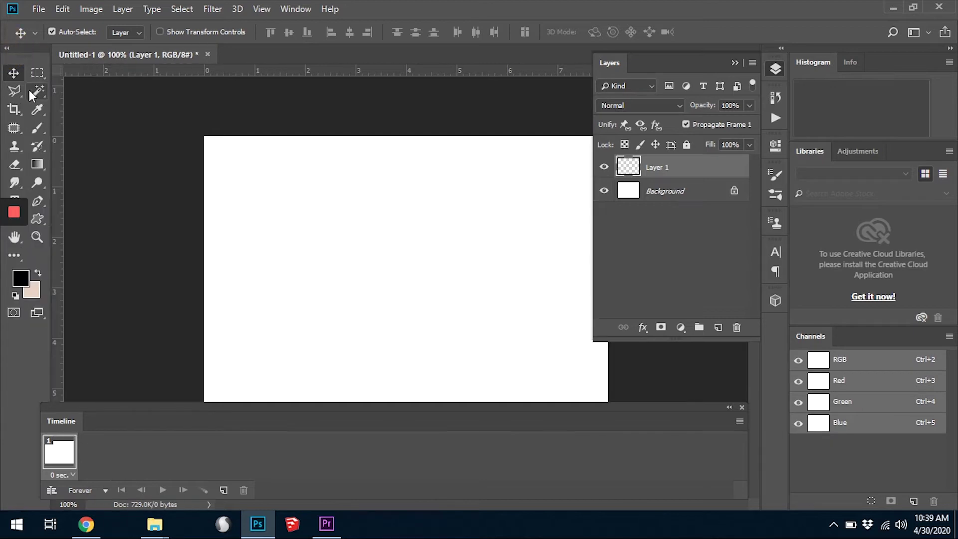
click(36, 129)
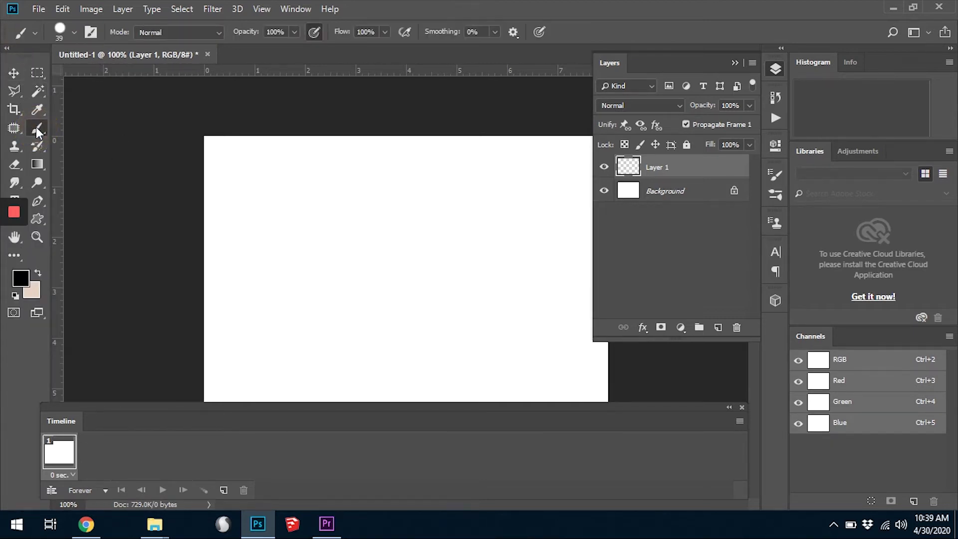
click(72, 32)
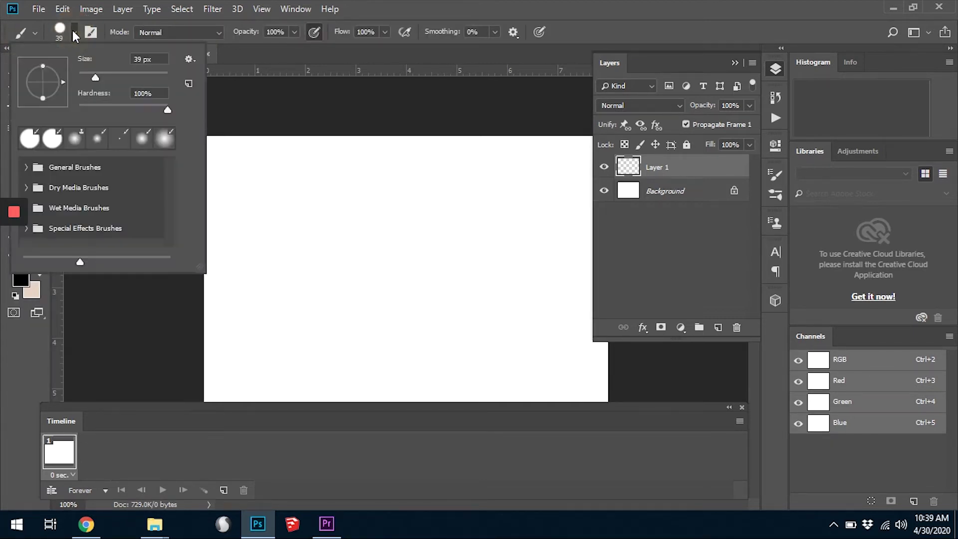
drag(94, 76, 119, 75)
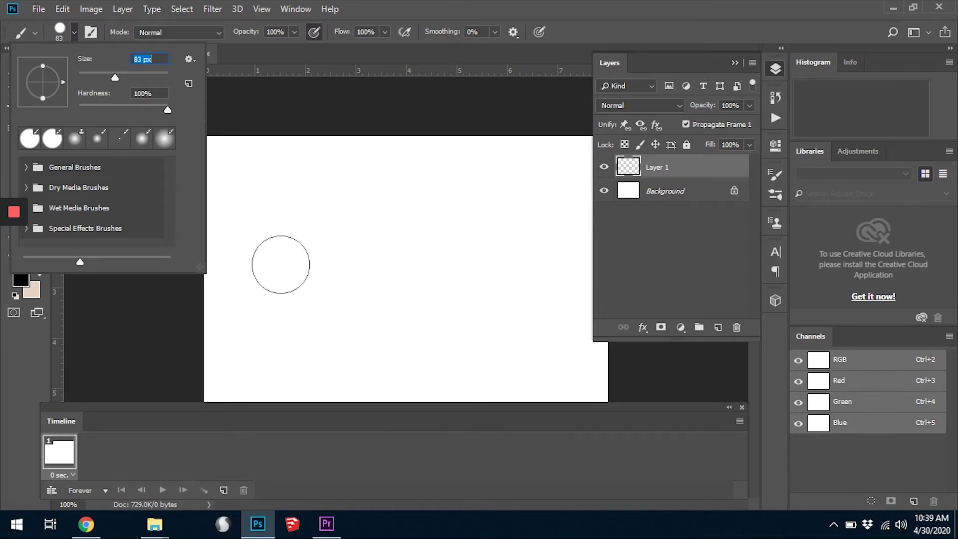
click(256, 258)
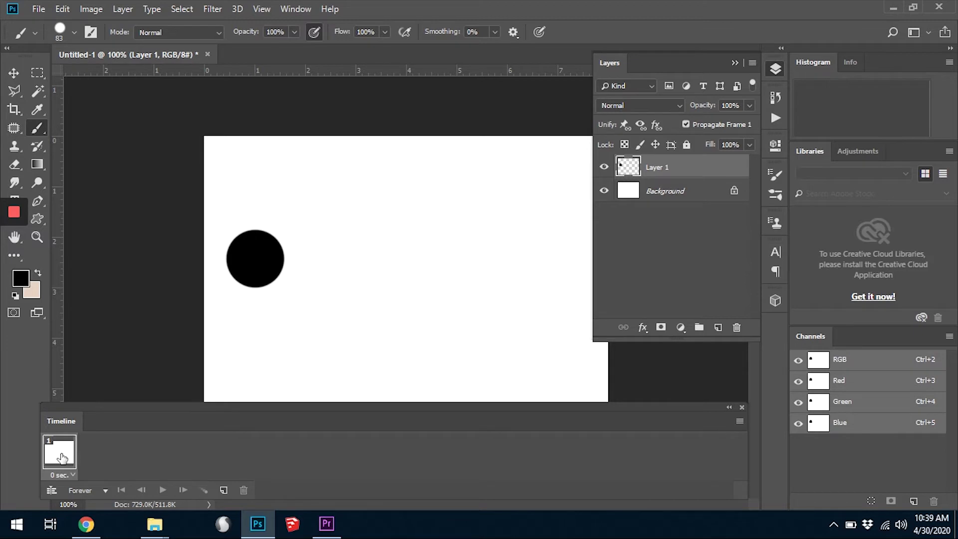
Add a second animation frame and hide Layer 1 in it
click(224, 491)
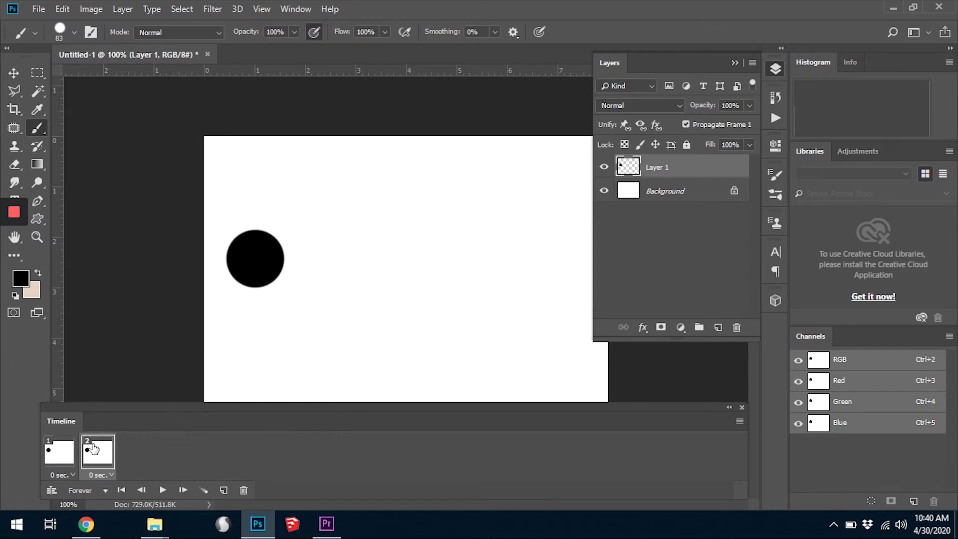
click(603, 168)
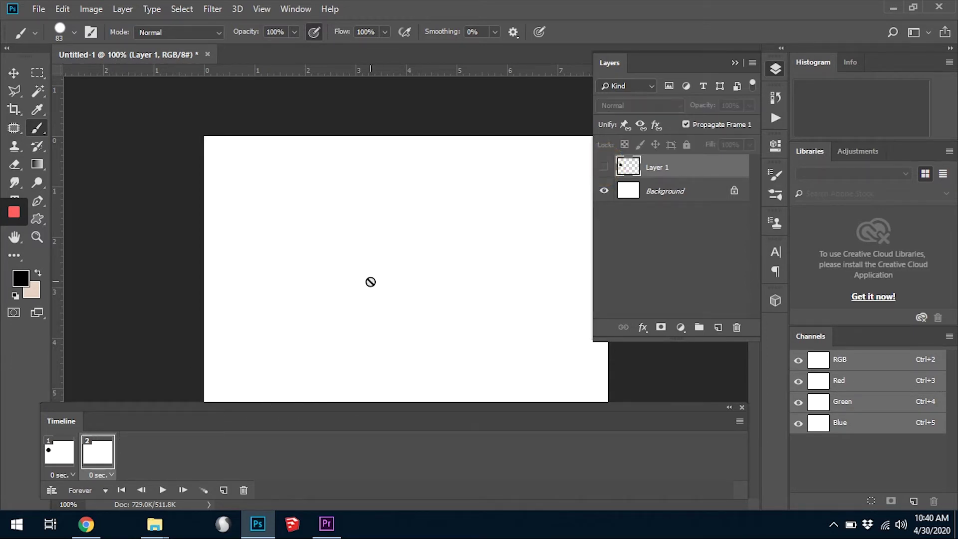
Play the two-frame animation from frame 1, stop it and return to frame 1
click(50, 462)
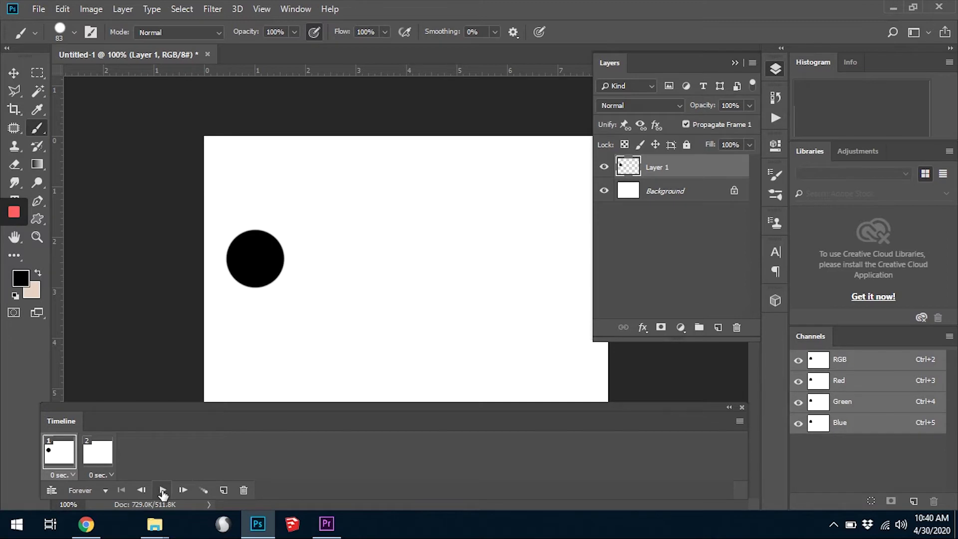
click(162, 490)
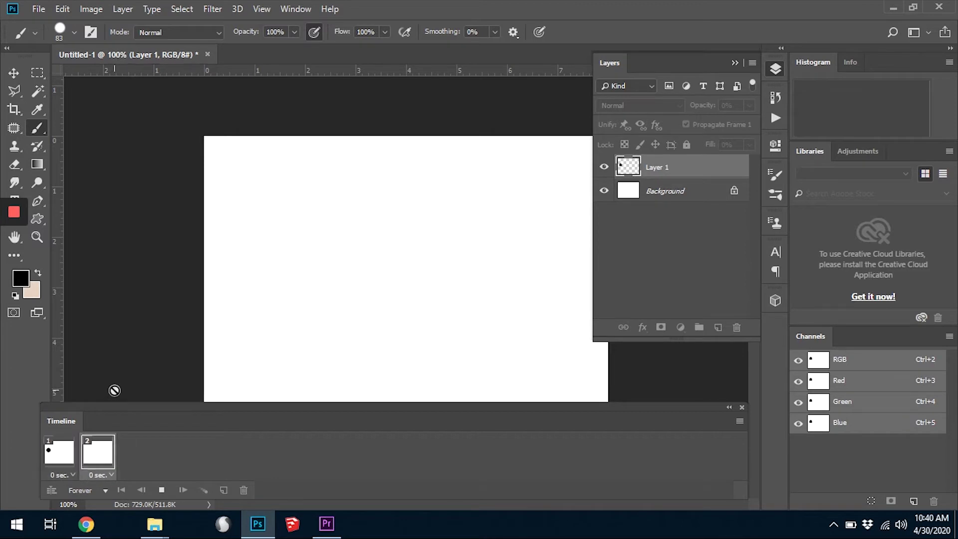
click(162, 490)
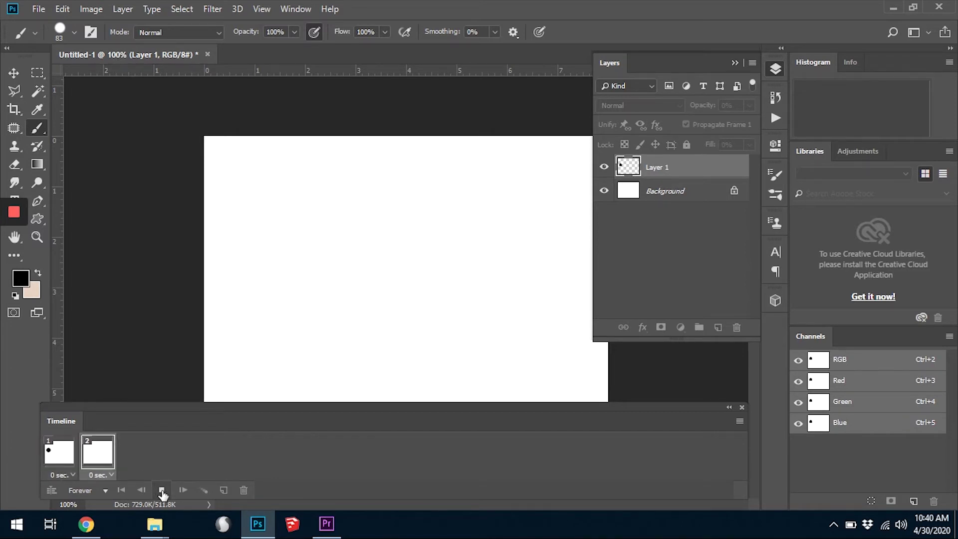
click(63, 452)
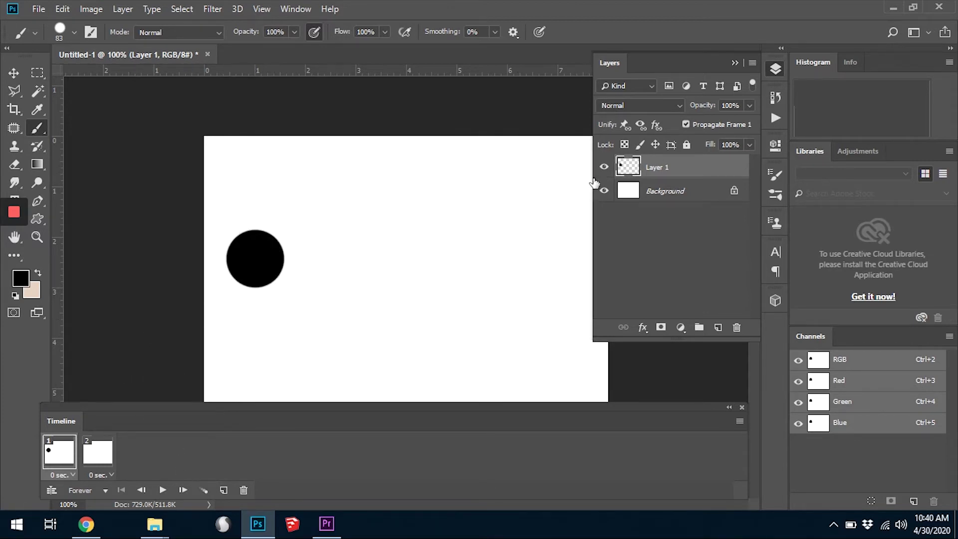
In frame 2, show Layer 1 again and move the black dot across to the canvas's right side
click(102, 458)
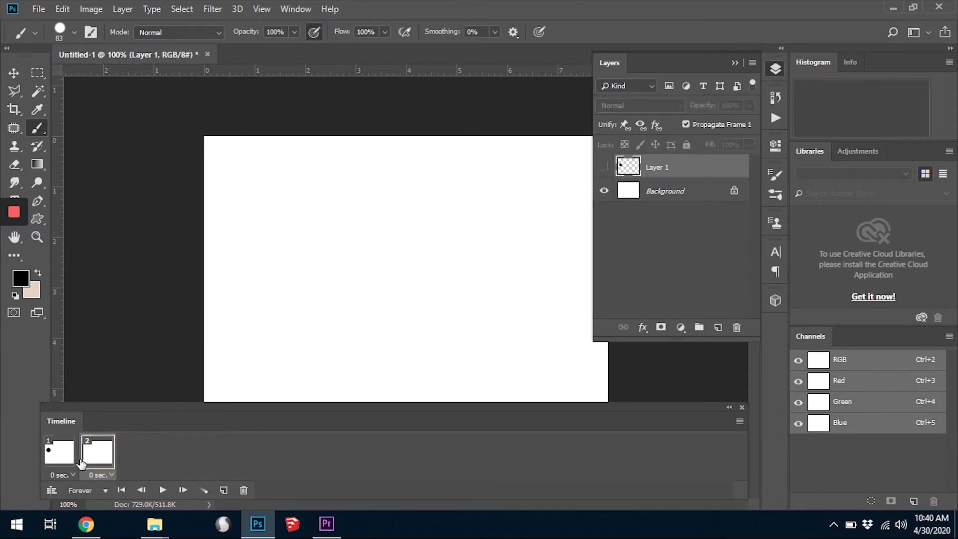
click(603, 167)
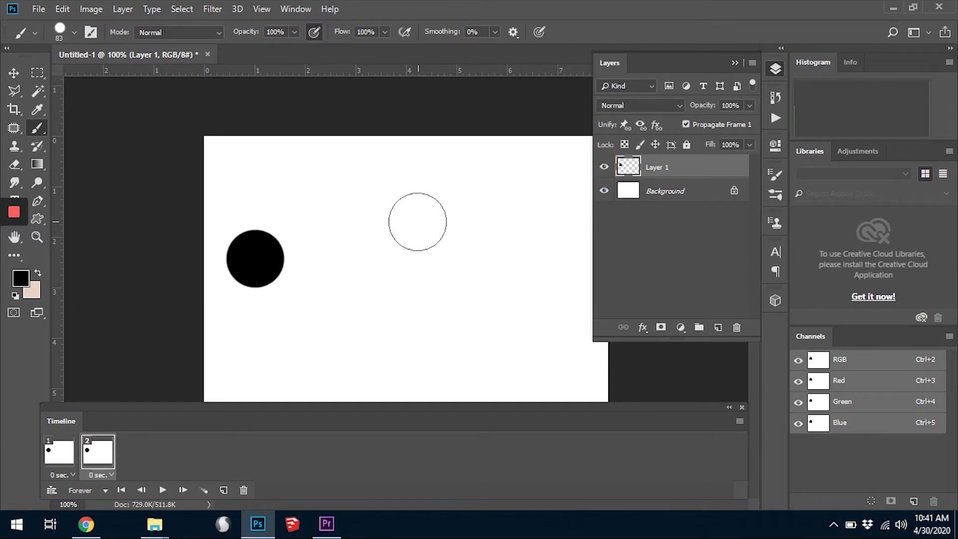
click(14, 73)
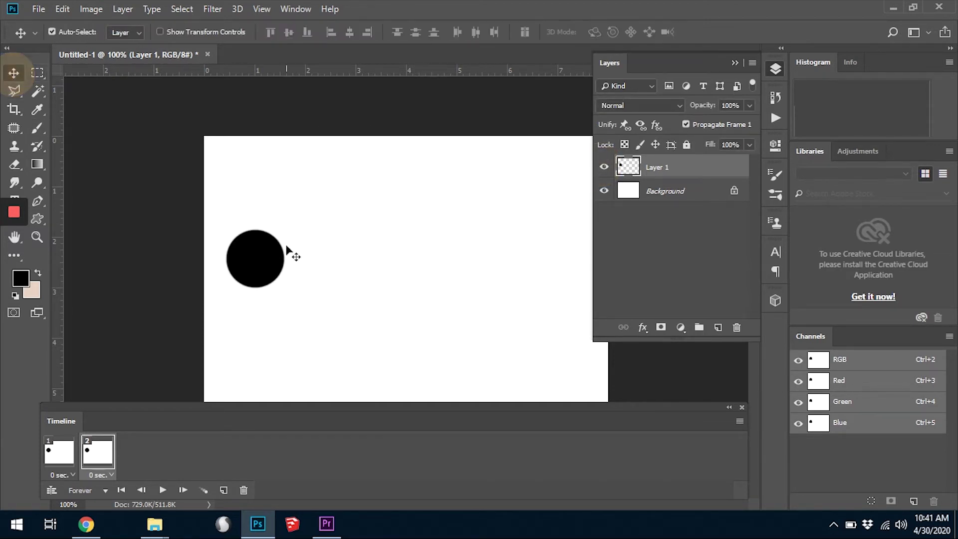
drag(272, 266, 544, 272)
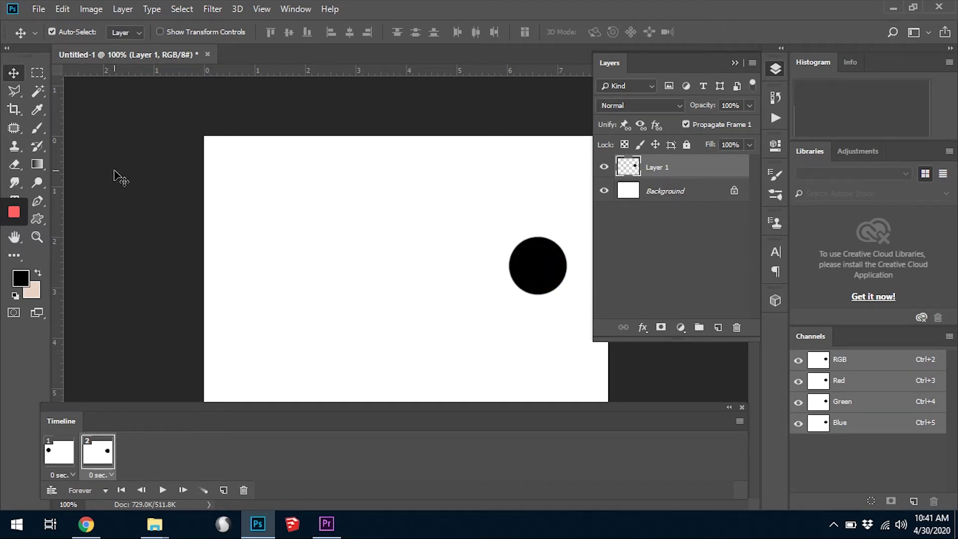
Tween frame 1 with the next frame, adding 10 frames for all layers with position, opacity and effects, and preview the animation
click(54, 462)
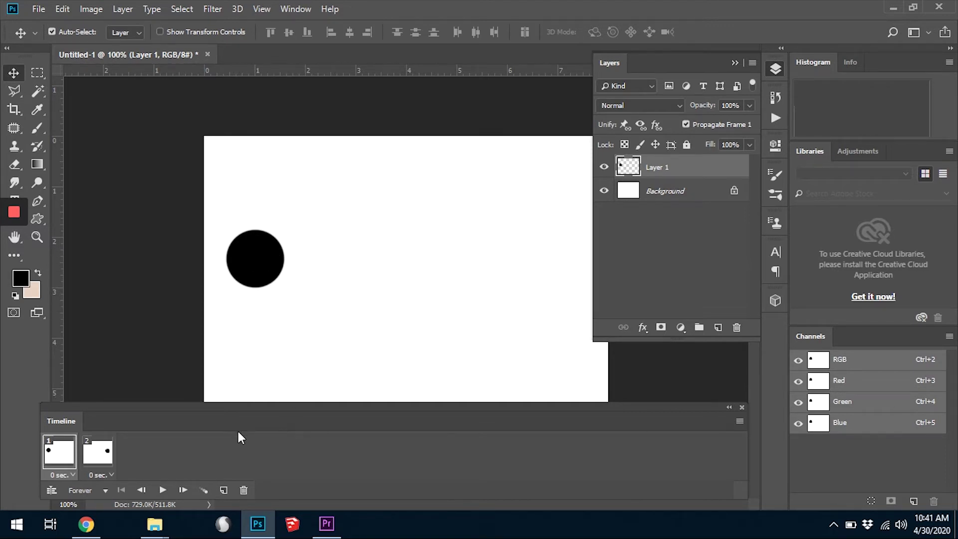
click(204, 491)
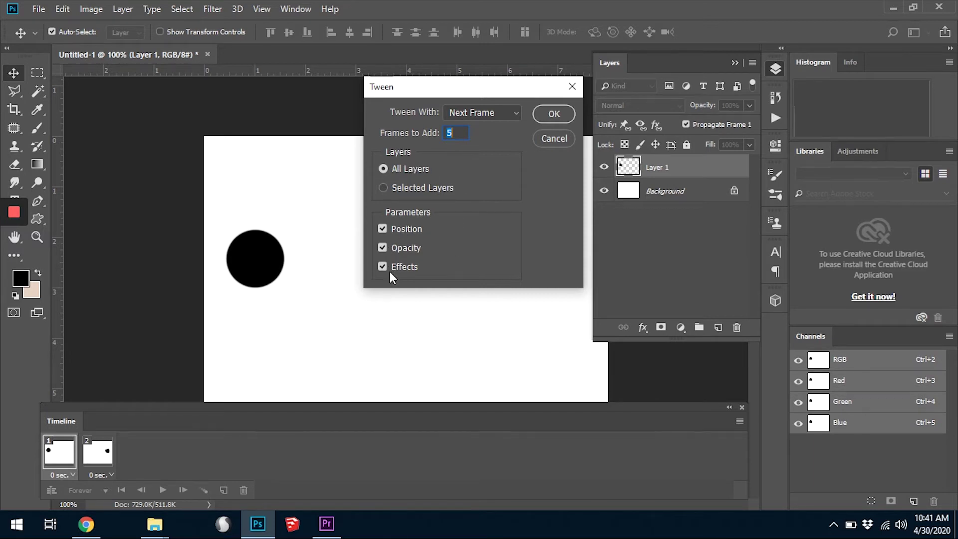
click(457, 134)
click(554, 115)
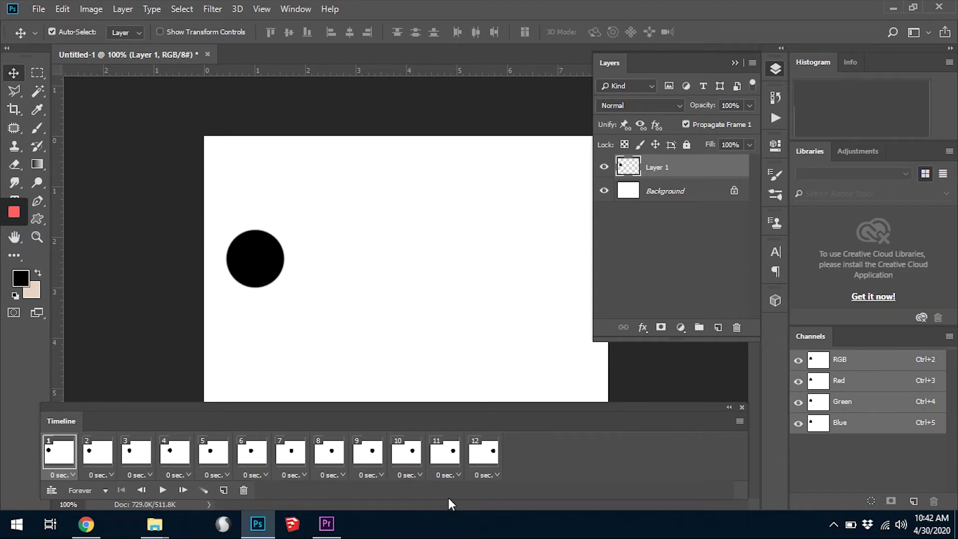
click(162, 490)
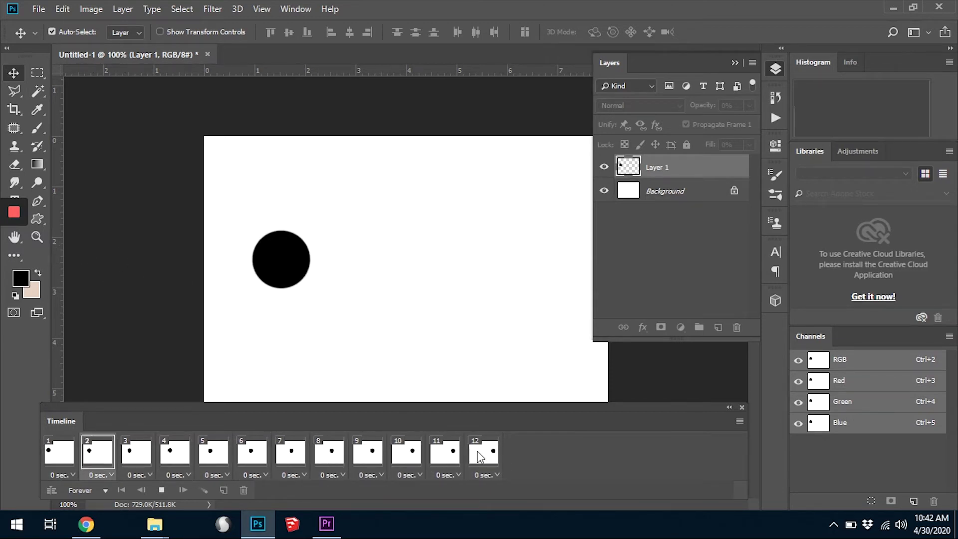
click(161, 490)
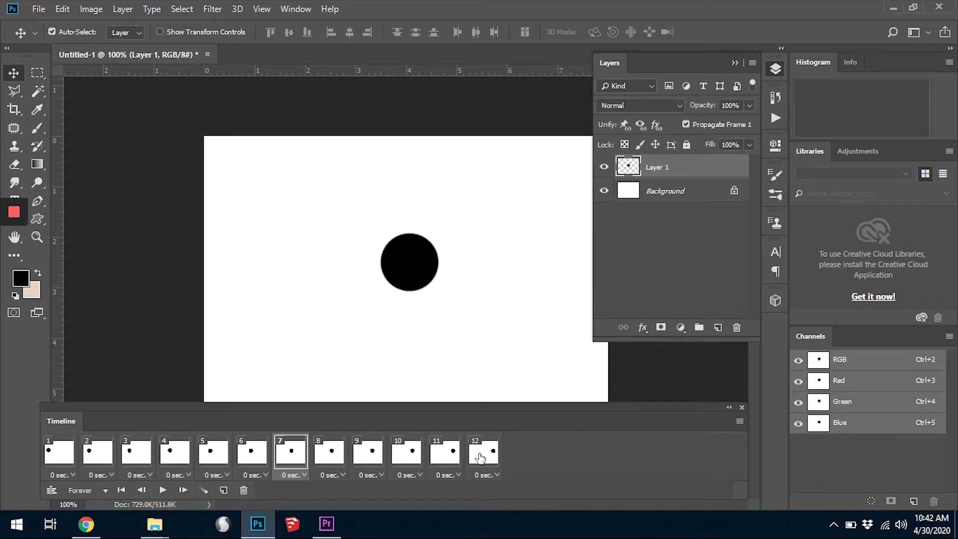
Add a frame after frame 12 and move the dot to the canvas's upper-left edge, mostly off the canvas
click(479, 456)
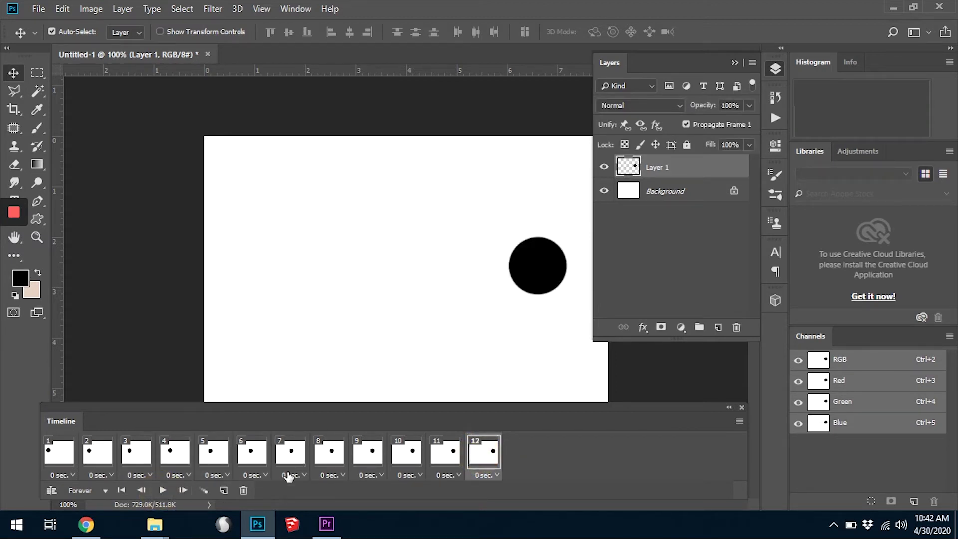
click(224, 491)
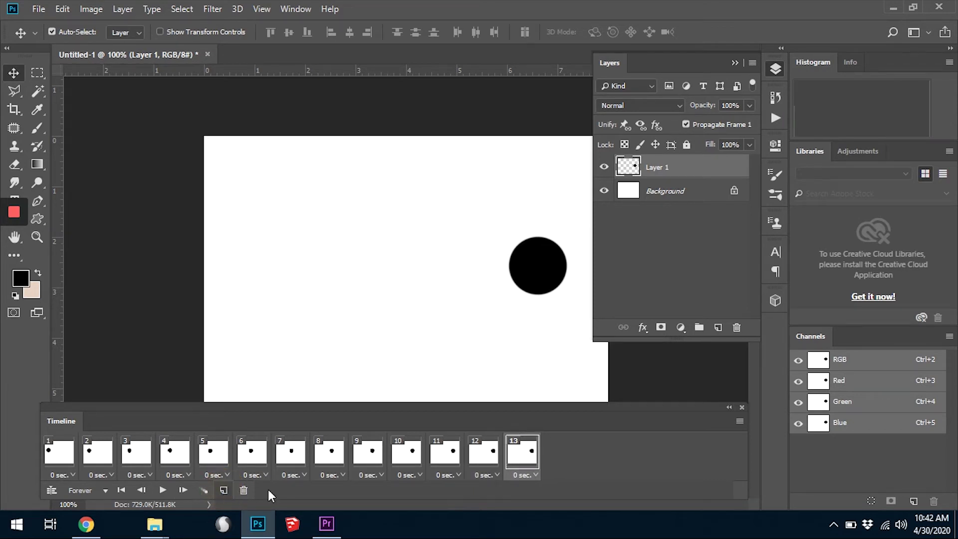
drag(546, 278, 253, 130)
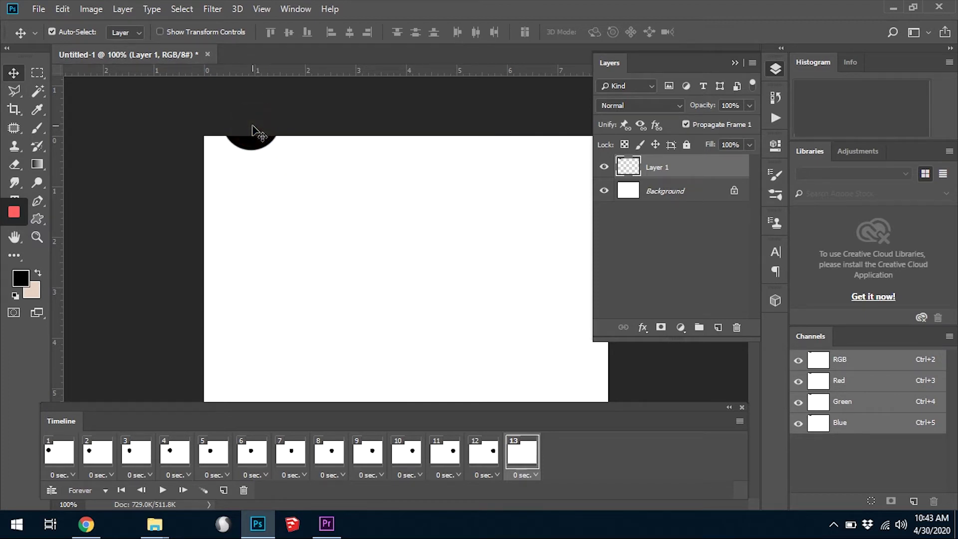
Tween frame 12 with the next frame, adding 10 frames for all layers with position, opacity and effects
click(474, 459)
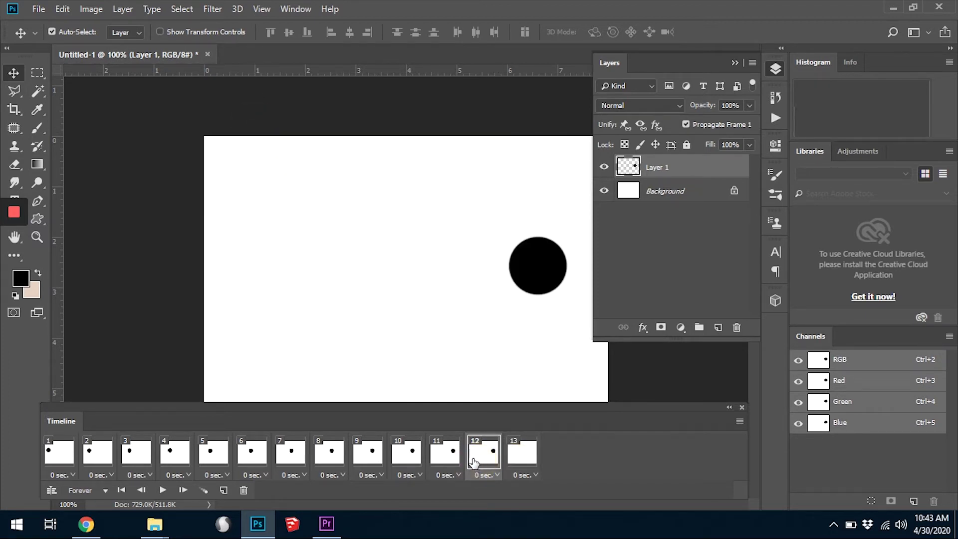
click(204, 490)
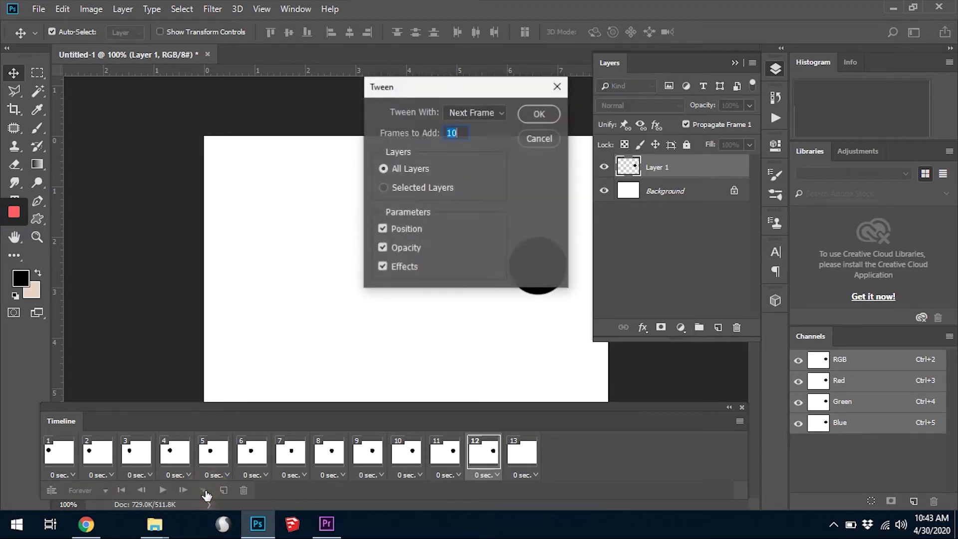
click(538, 113)
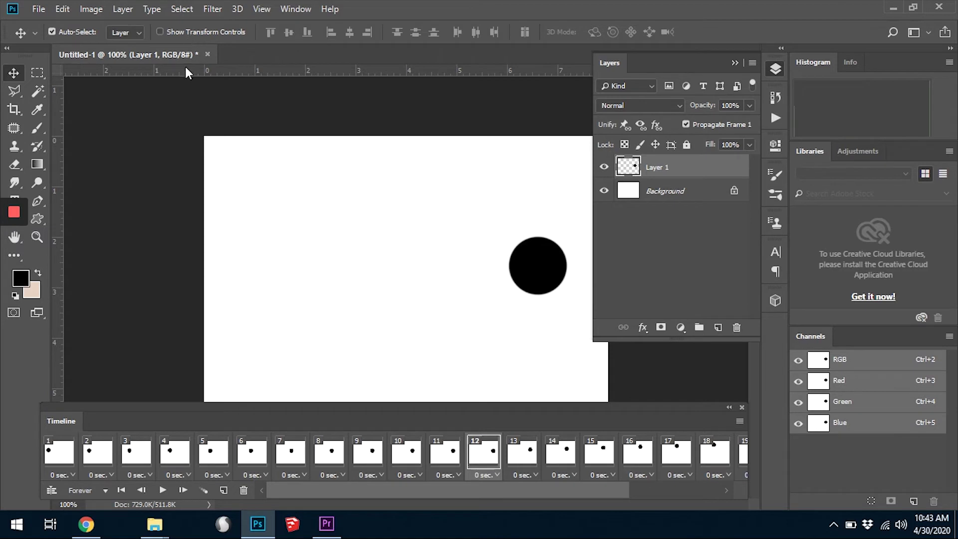
Play the extended dot animation from frame 1 and stop it
click(60, 452)
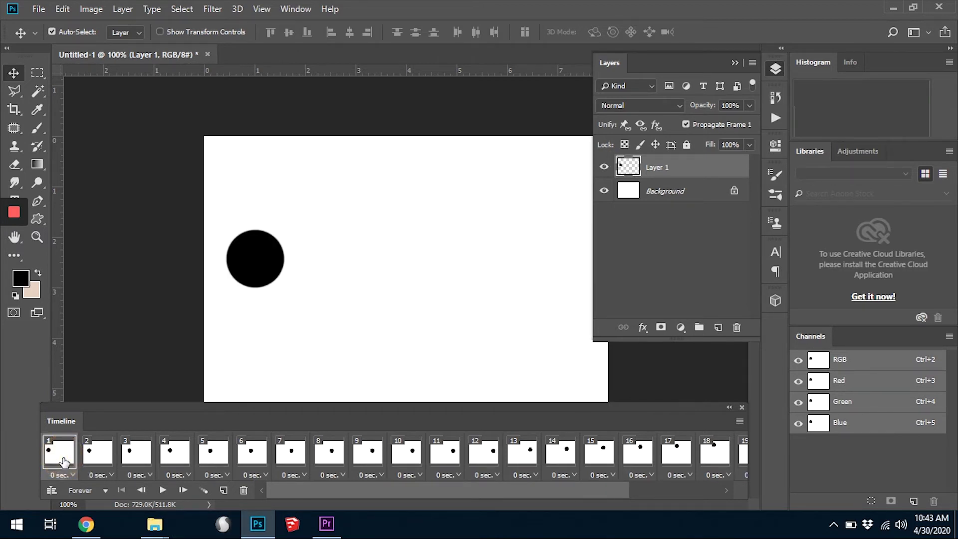
click(162, 490)
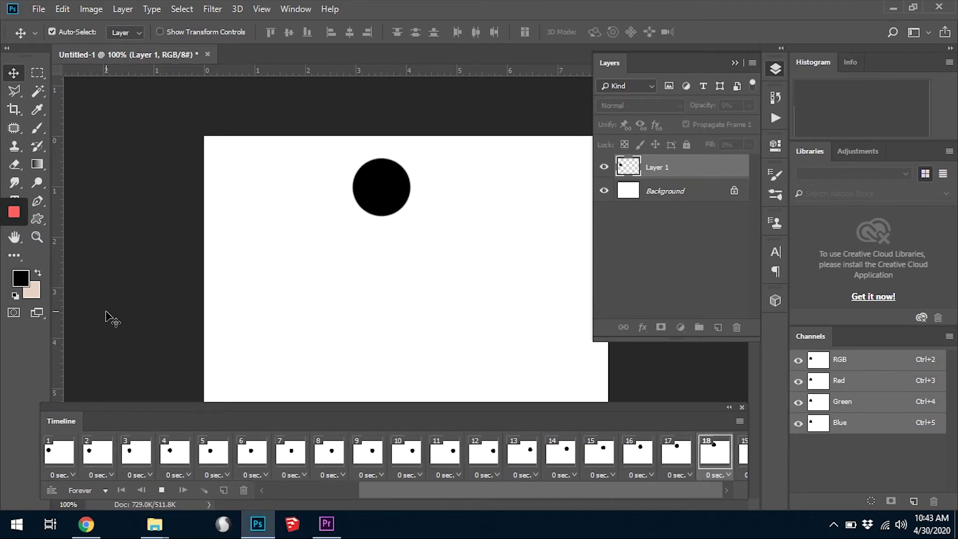
click(162, 492)
Set the delay of frames 1 through 9 to 0.2 seconds and play the animation
click(62, 455)
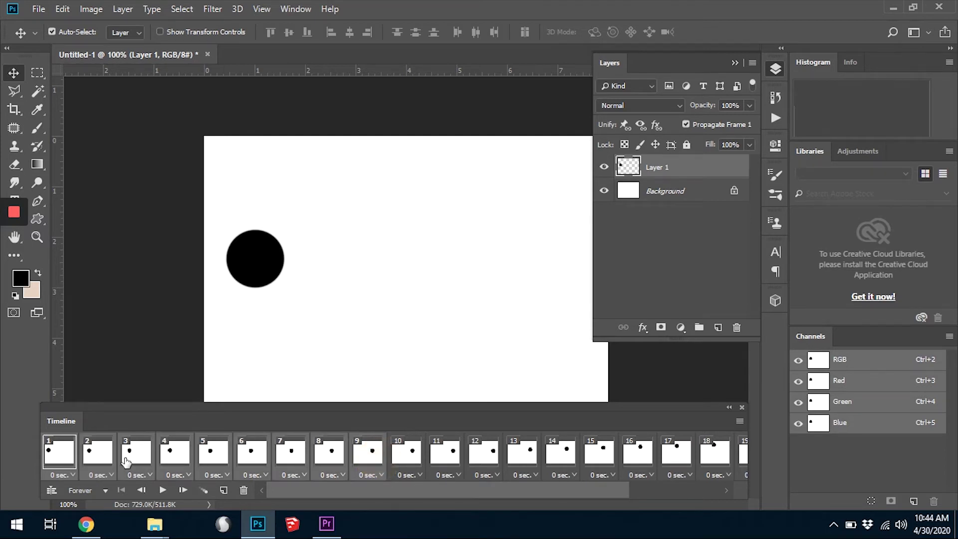
click(382, 473)
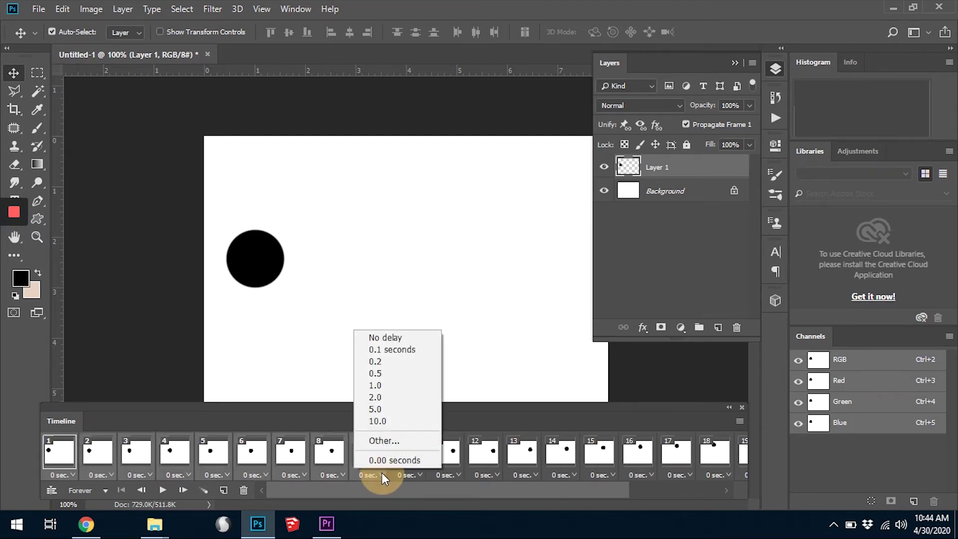
click(379, 360)
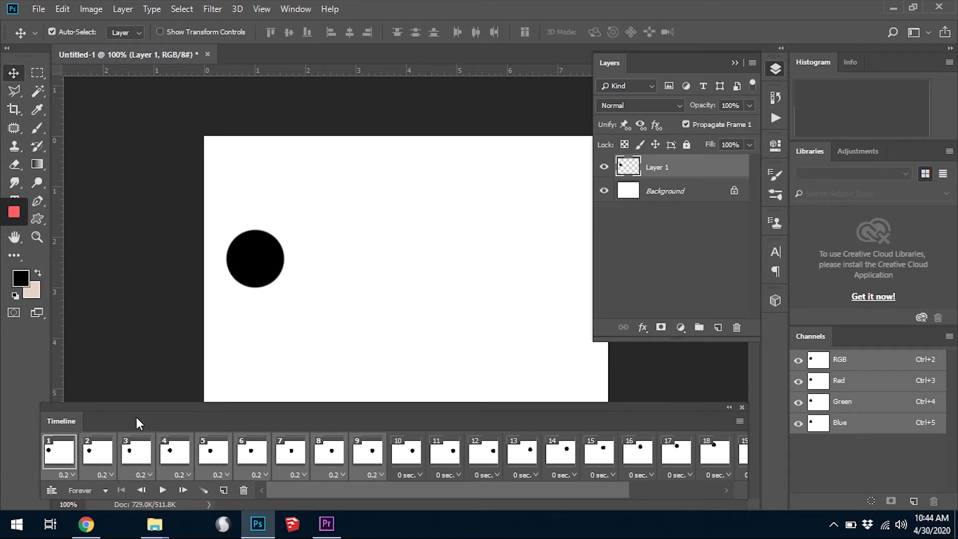
click(163, 492)
Delete the black dot's layer and remove frame 2 from the timeline
drag(629, 169, 737, 328)
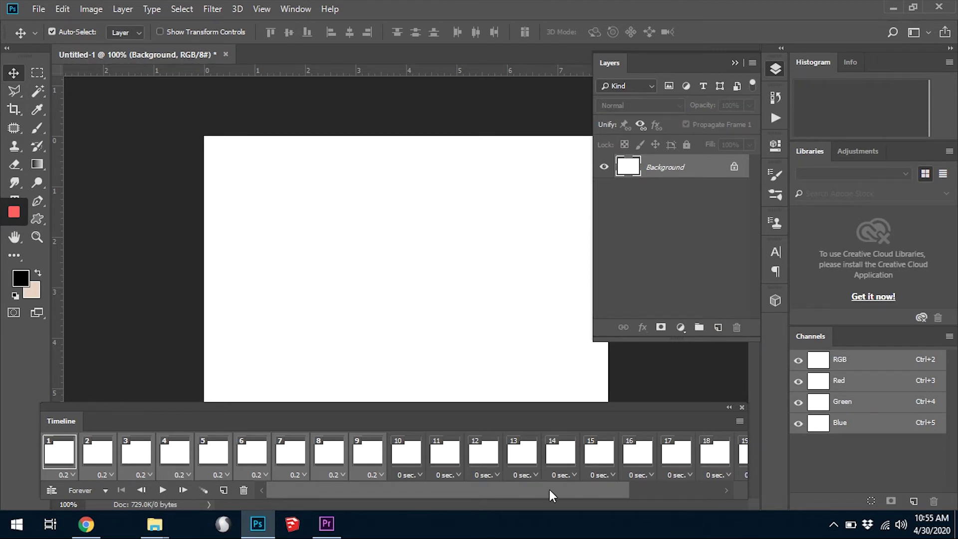
drag(549, 489, 217, 490)
click(101, 453)
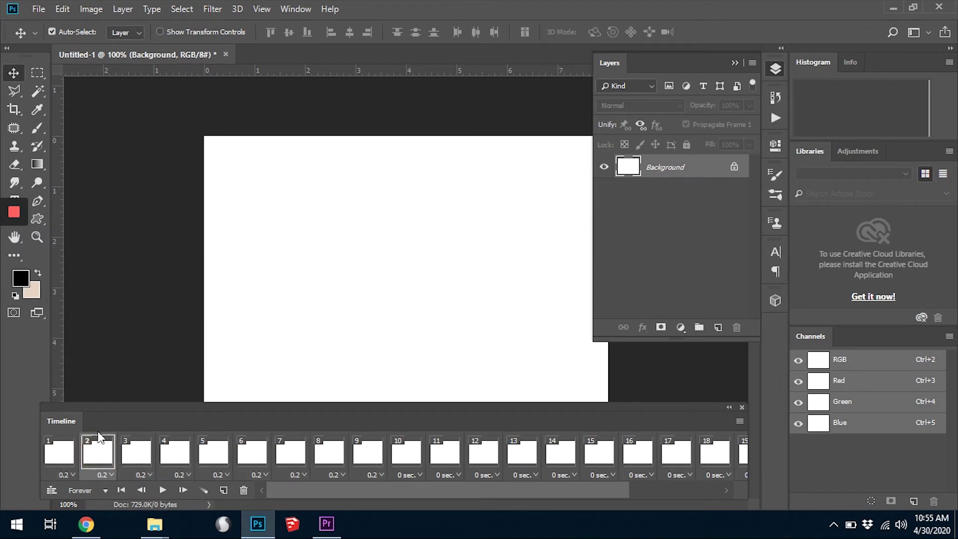
click(244, 491)
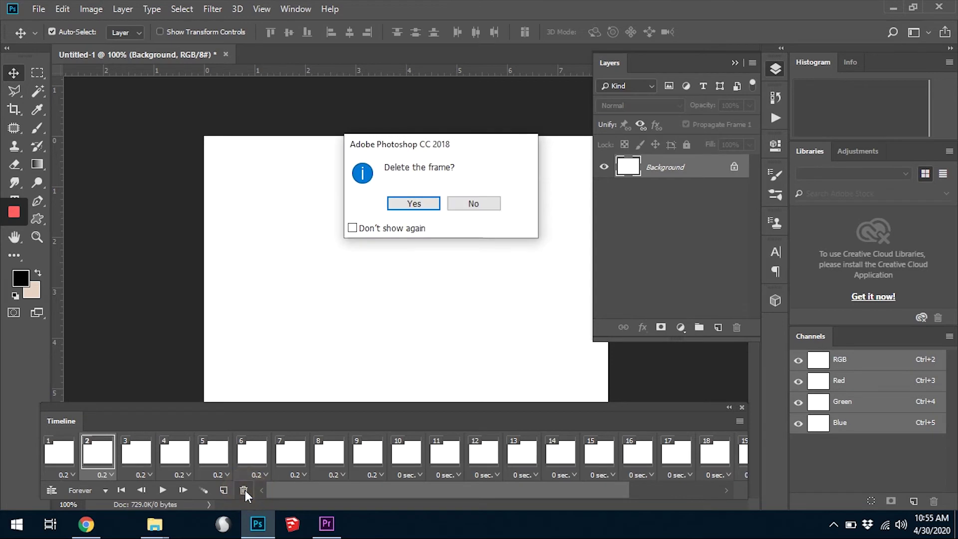
click(413, 203)
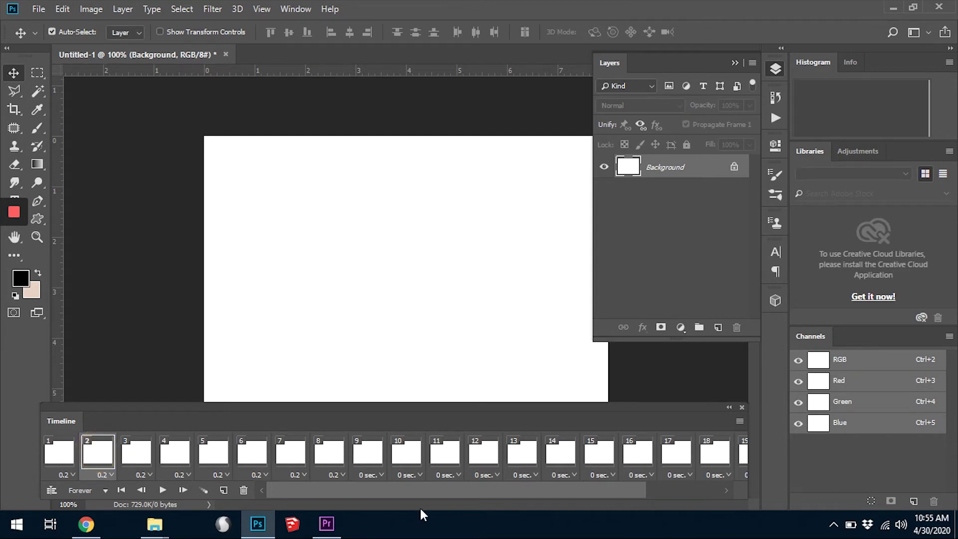
Delete all remaining timeline frames after frame 1 together, through frame 22
drag(412, 493, 563, 494)
drag(717, 492, 171, 505)
drag(541, 496, 741, 496)
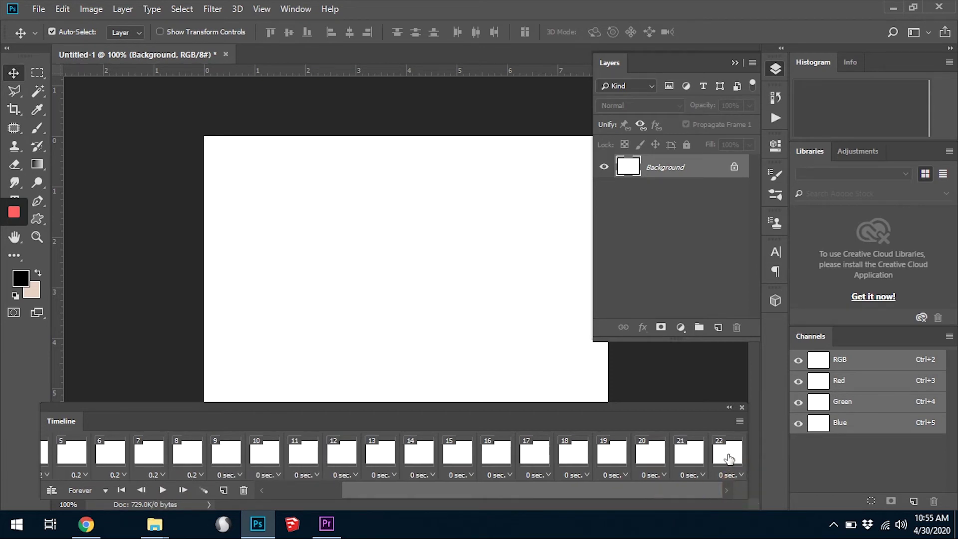
drag(536, 492, 369, 499)
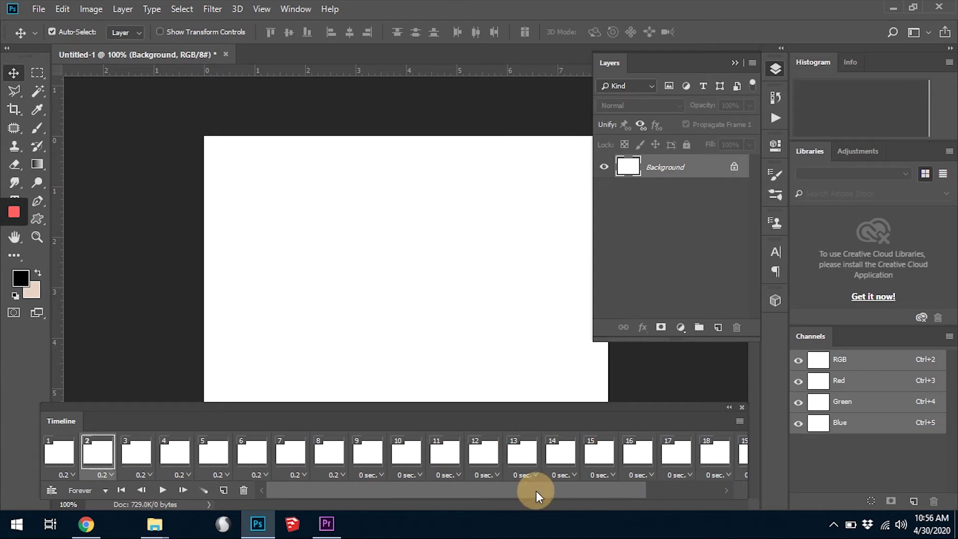
drag(539, 494, 684, 494)
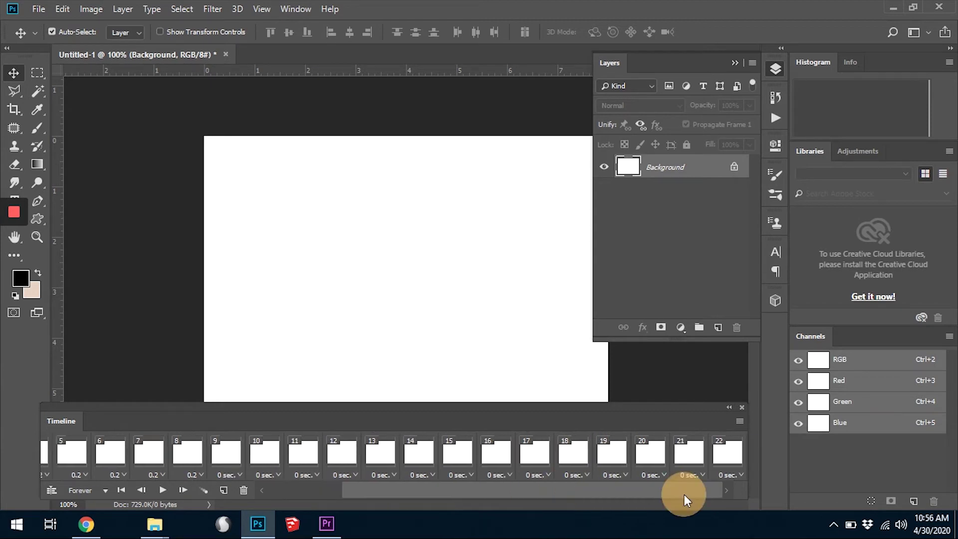
click(729, 457)
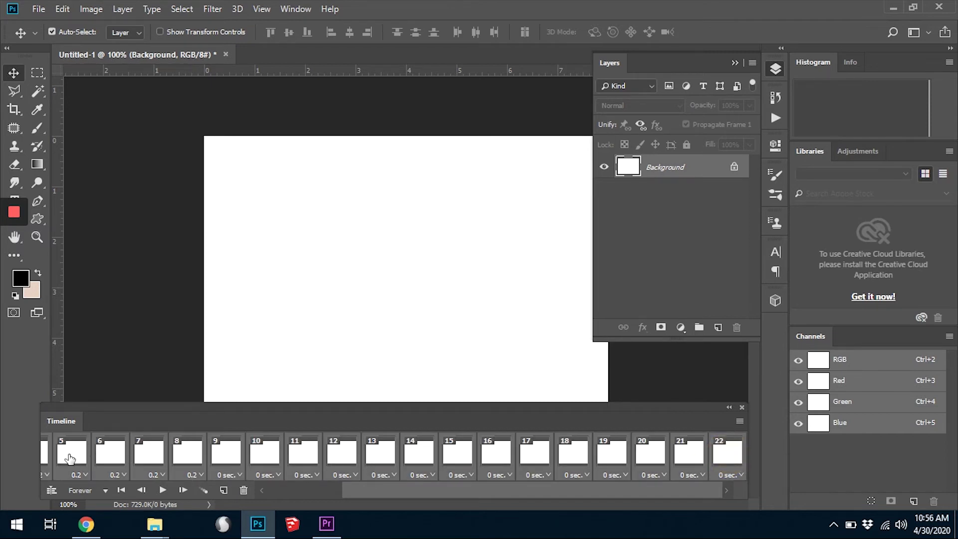
click(243, 491)
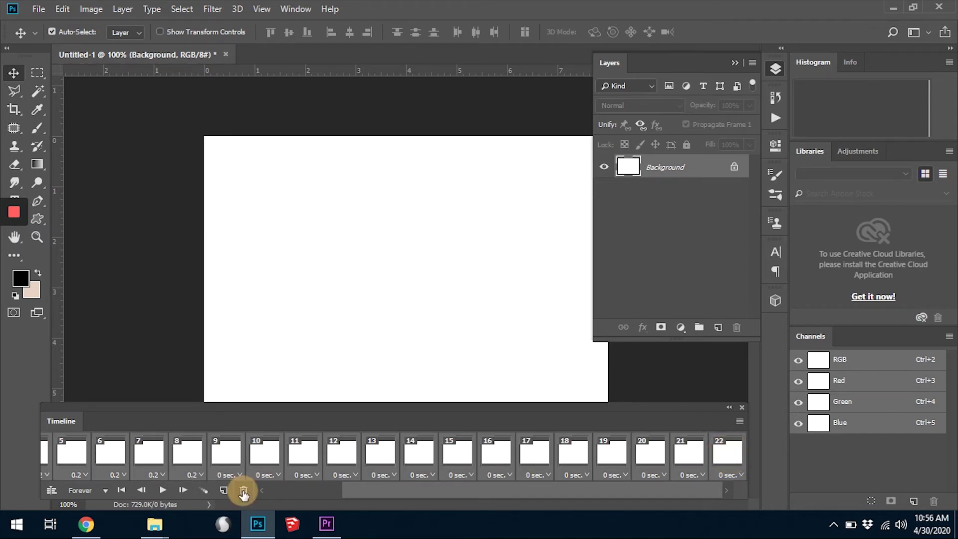
click(413, 204)
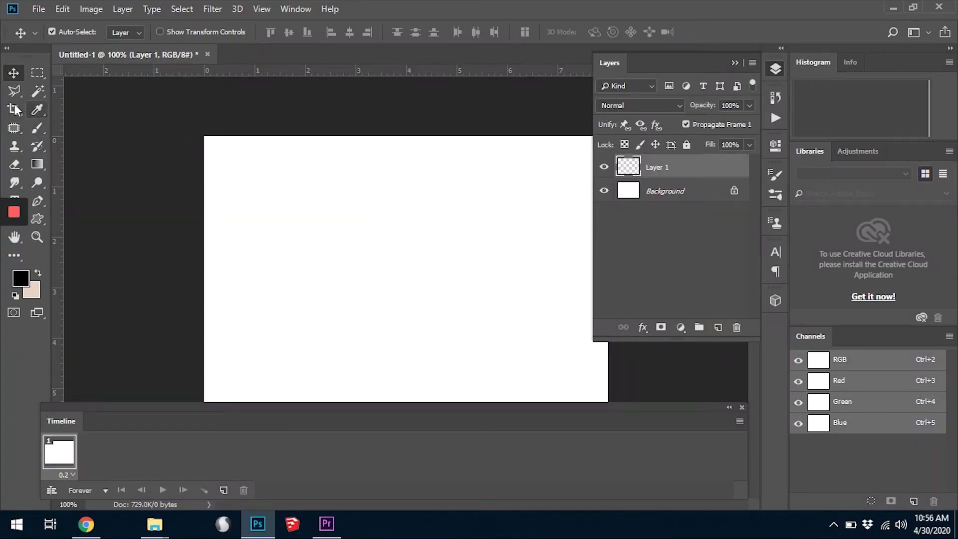
On Layer 1, marquee-select a wide, thin rectangle near the canvas's middle, brush it solid black and clear the selection
click(37, 73)
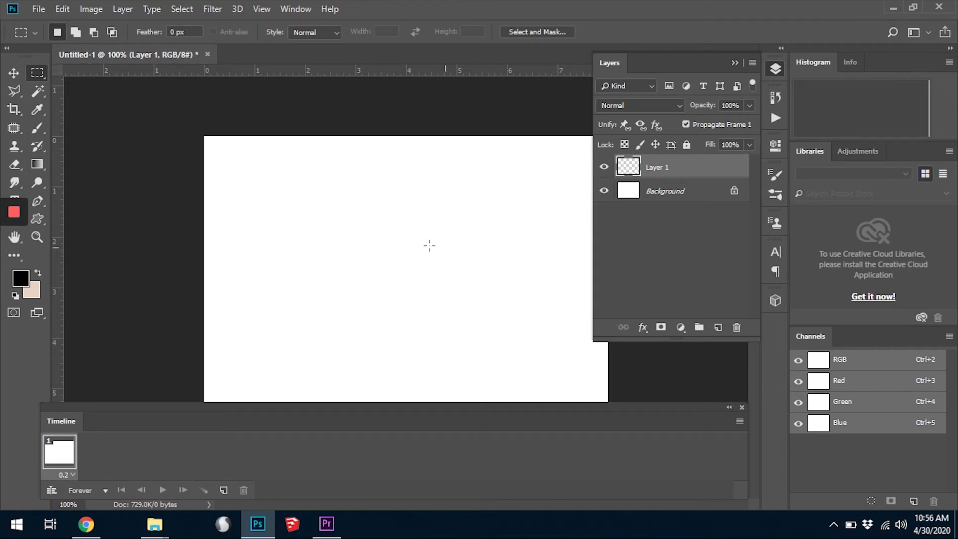
mouse_move(334, 239)
mouse_down()
mouse_move(391, 259)
mouse_move(480, 263)
mouse_up()
click(37, 128)
drag(479, 246, 307, 252)
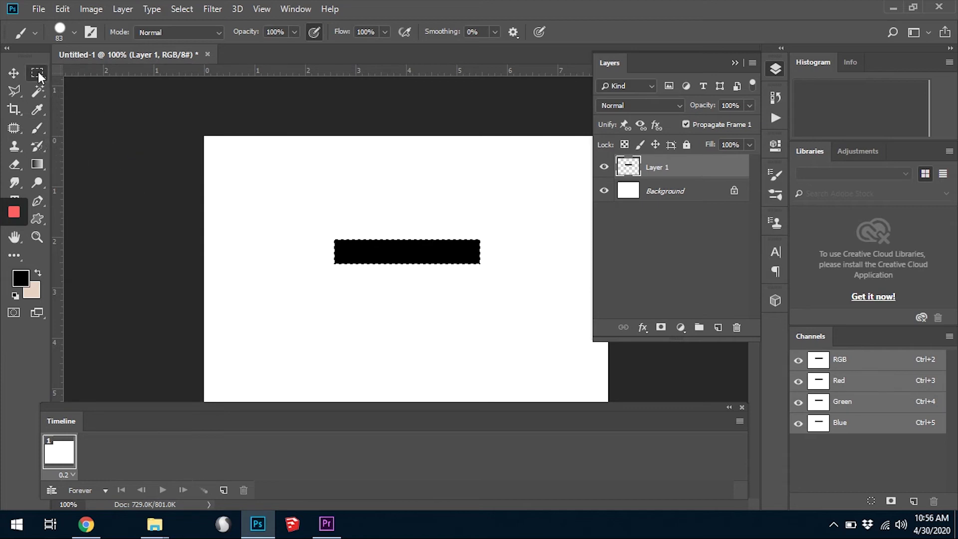
click(38, 71)
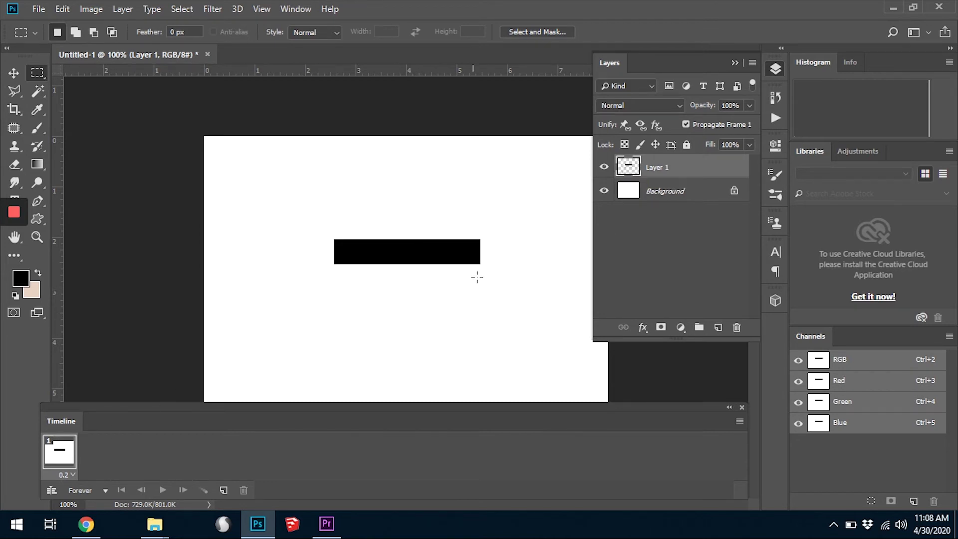
Duplicate the black bar's layer and add a second frame in which the original Layer 1 is hidden
drag(624, 164, 719, 324)
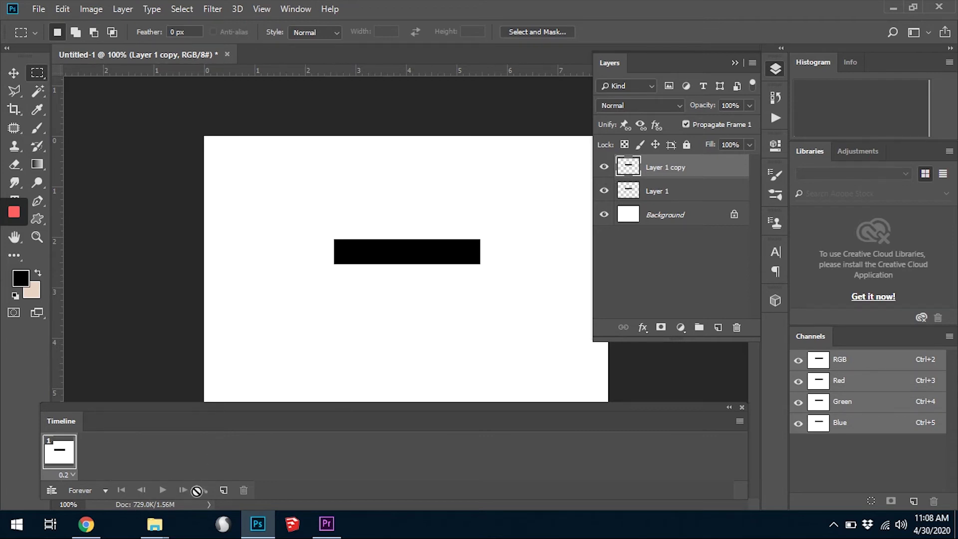
click(224, 491)
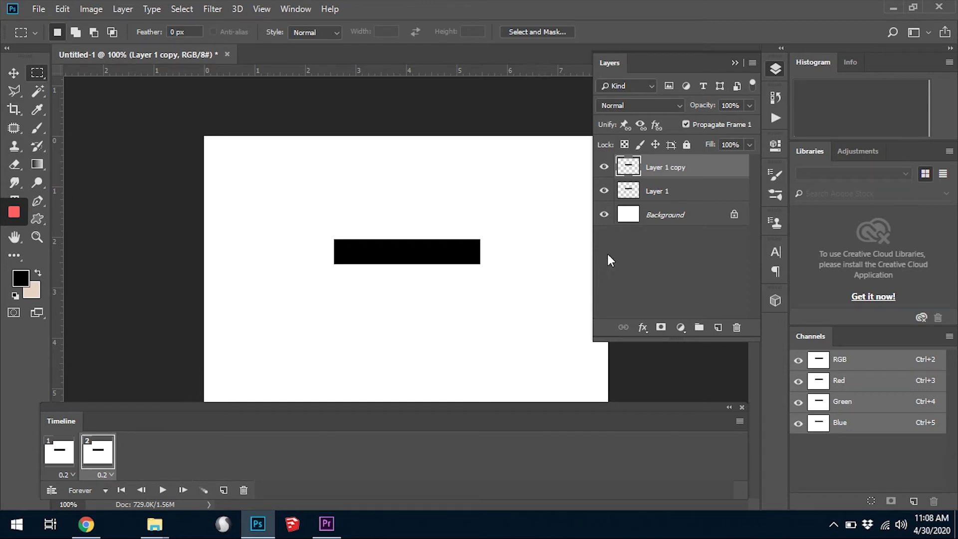
click(603, 192)
Warp Layer 1 copy in frame 2, pulling the right-hand inner control points of its upper and lower edges upward
click(61, 10)
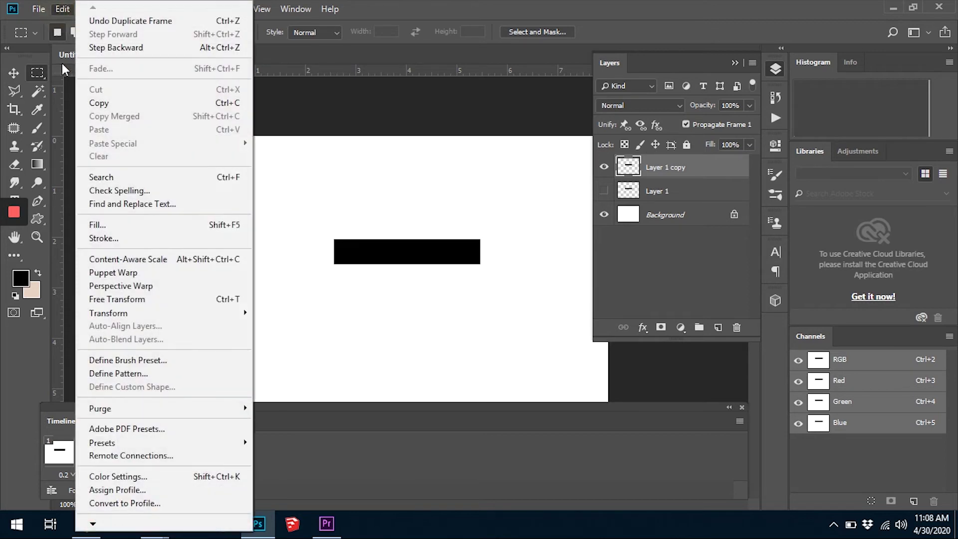
mouse_move(107, 314)
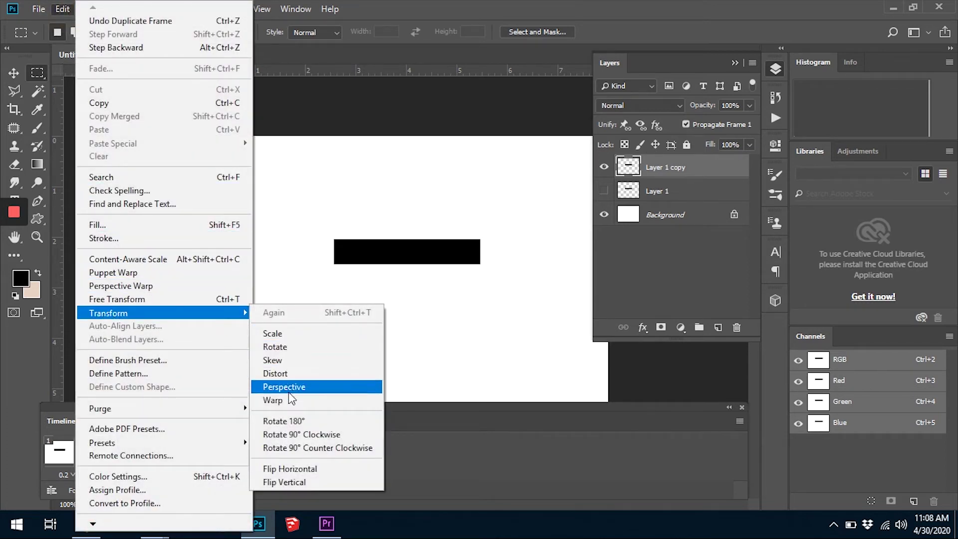
click(273, 400)
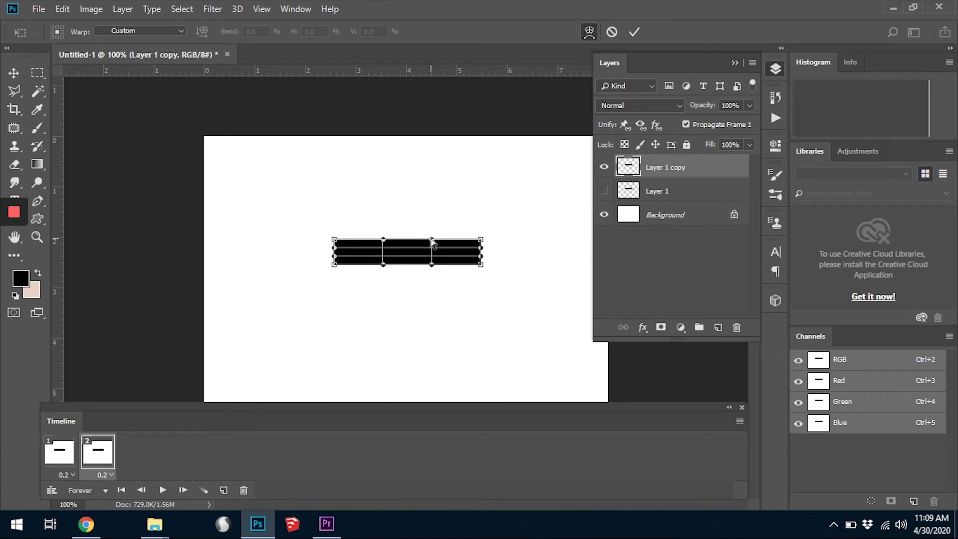
drag(432, 241, 430, 200)
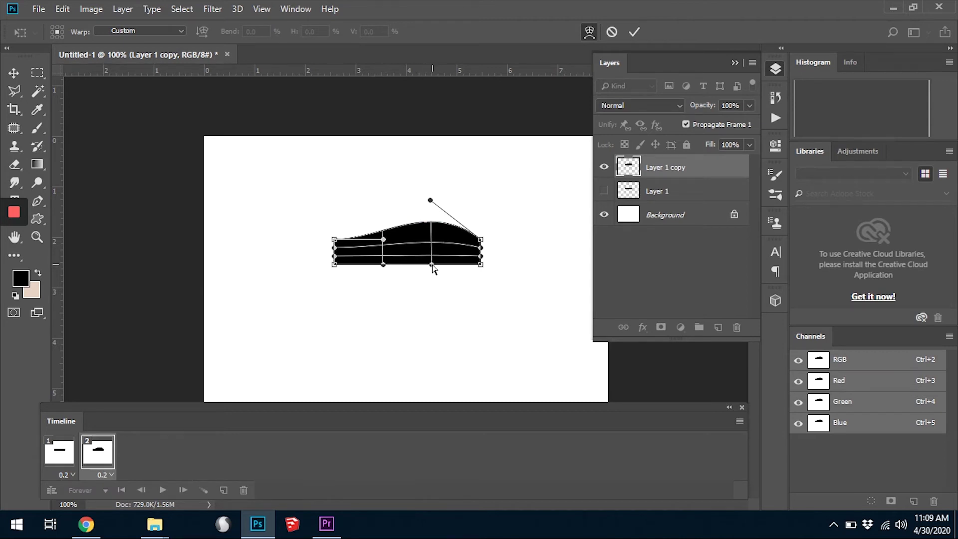
drag(431, 264, 431, 233)
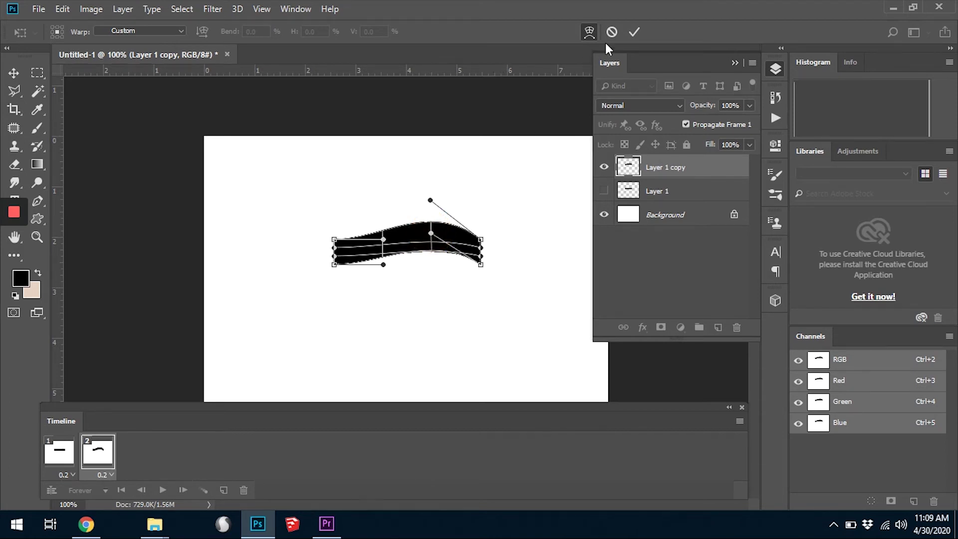
click(634, 33)
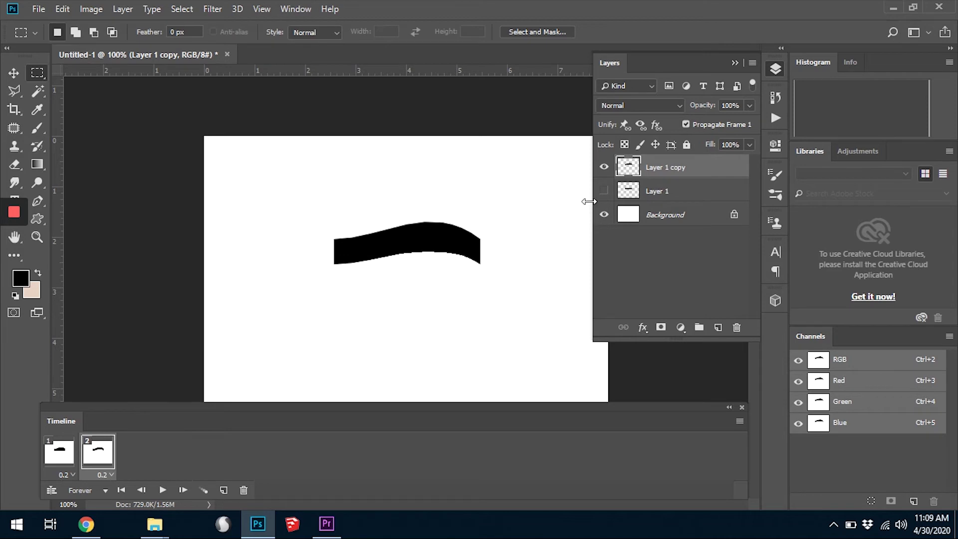
Hide Layer 1 copy in frame 1, show it again in frame 2 and play the two-frame animation
click(59, 447)
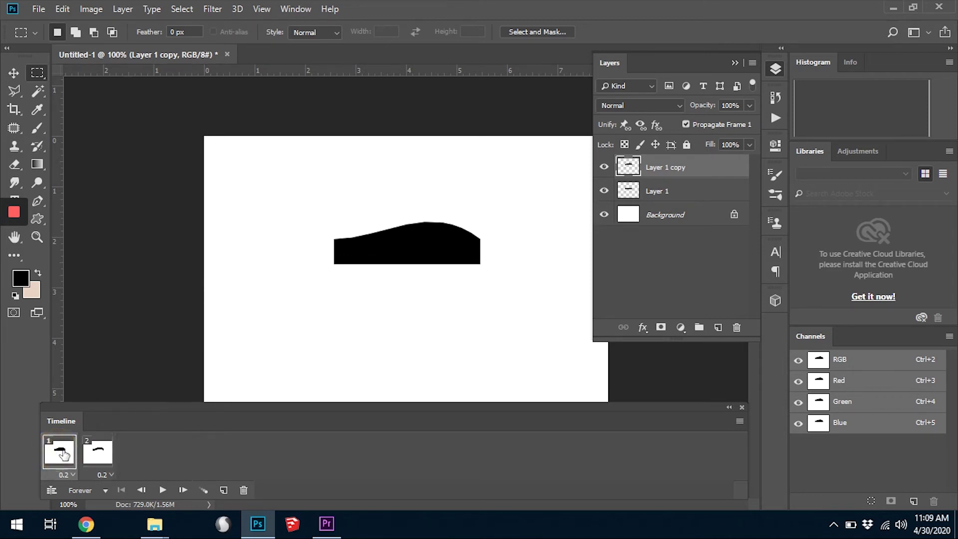
click(604, 168)
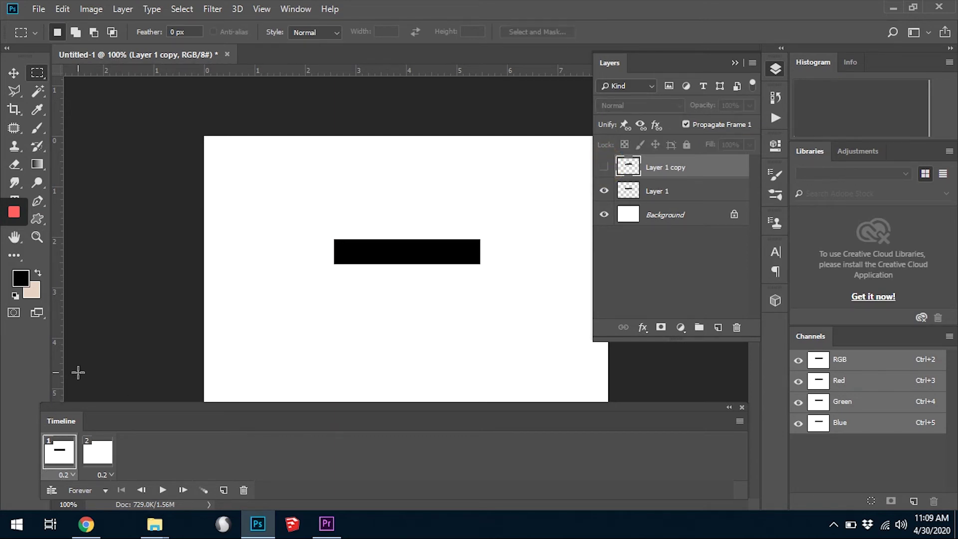
click(91, 460)
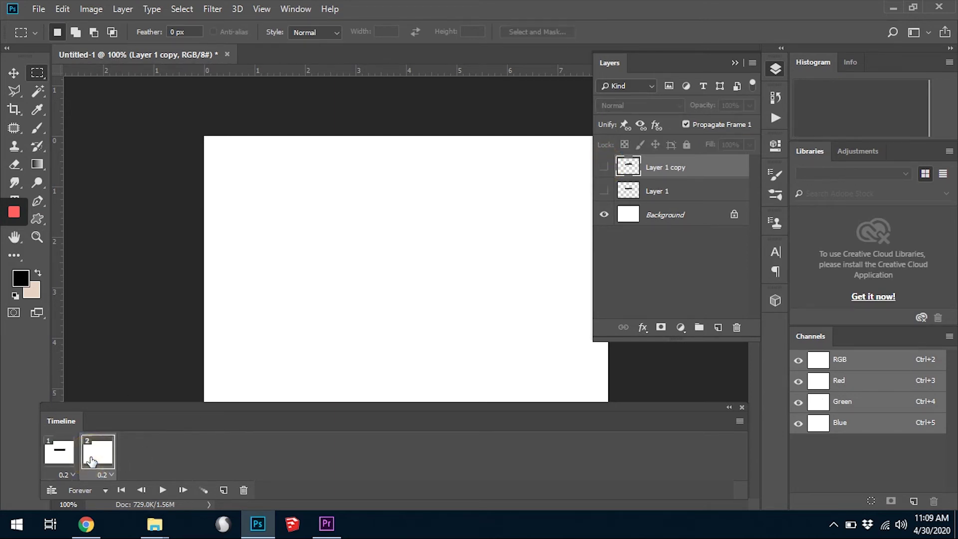
click(604, 168)
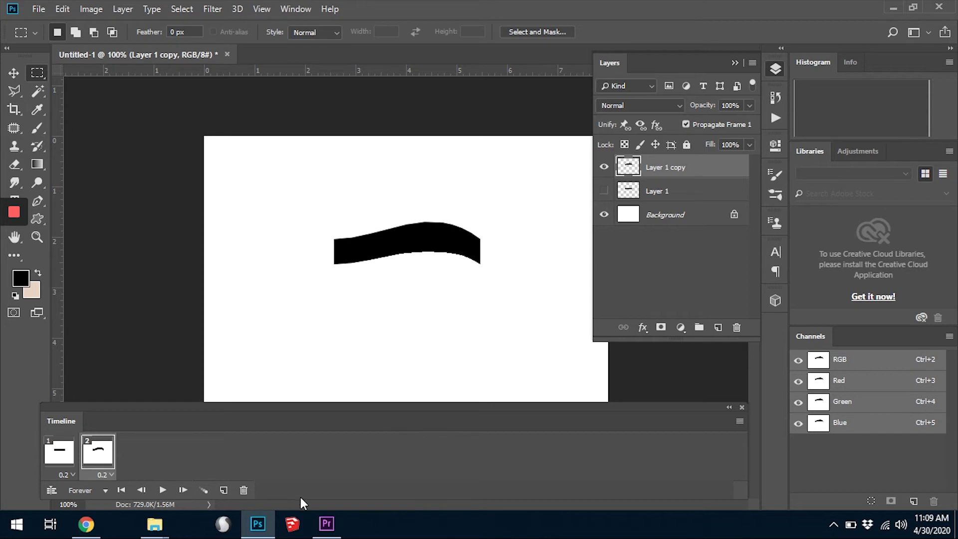
click(163, 491)
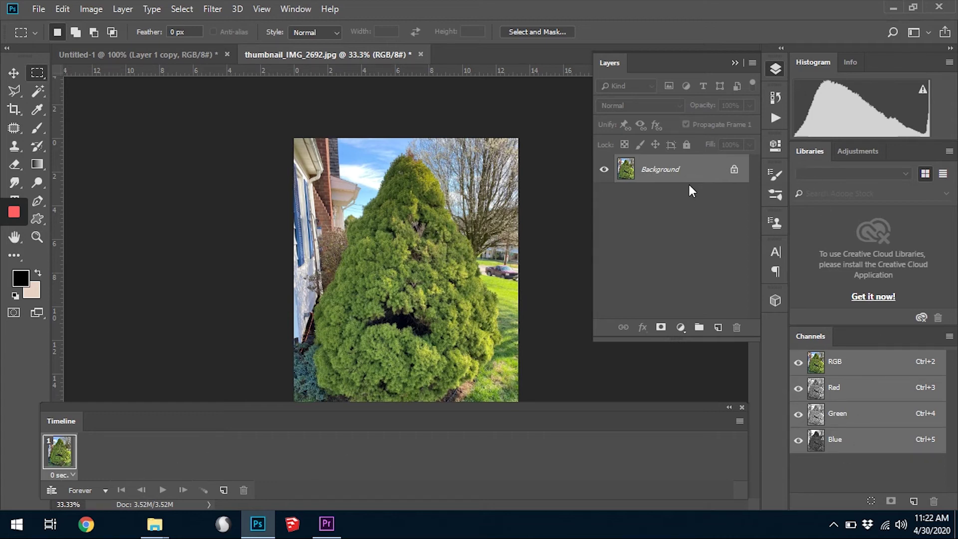
Duplicate the tree photo's Background layer and add a second frame to the timeline
drag(670, 167, 719, 329)
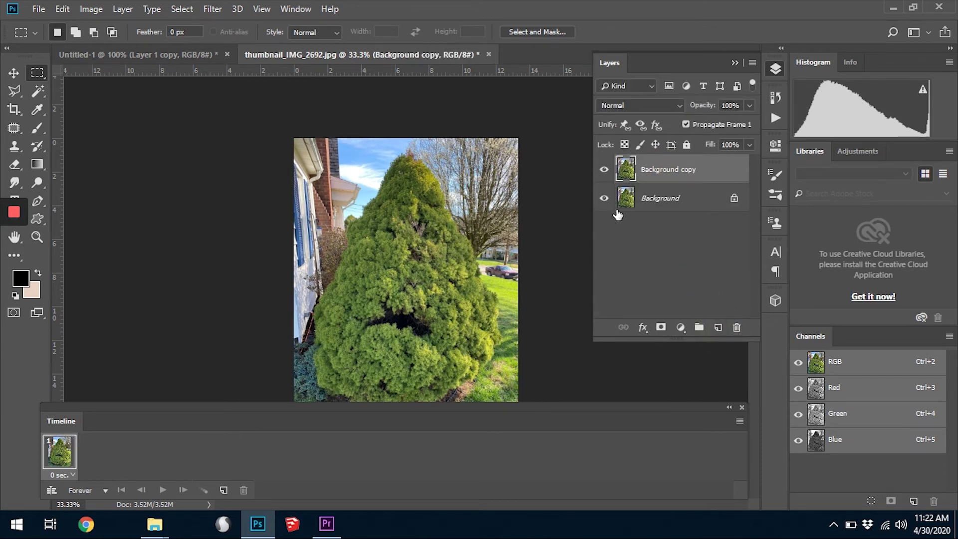
click(223, 490)
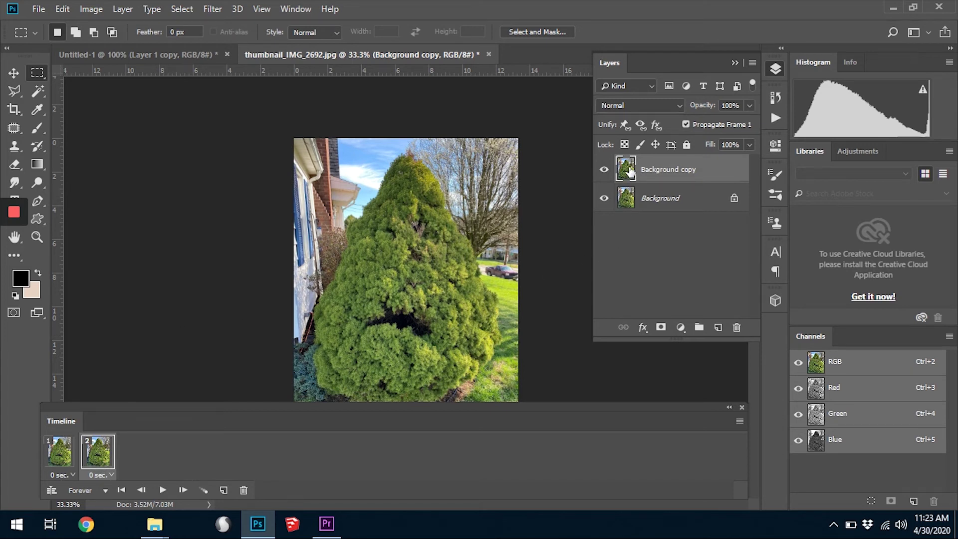
Open the Liquify filter on Background copy in frame 2 and move its window aside so its tools are accessible
click(659, 171)
click(220, 11)
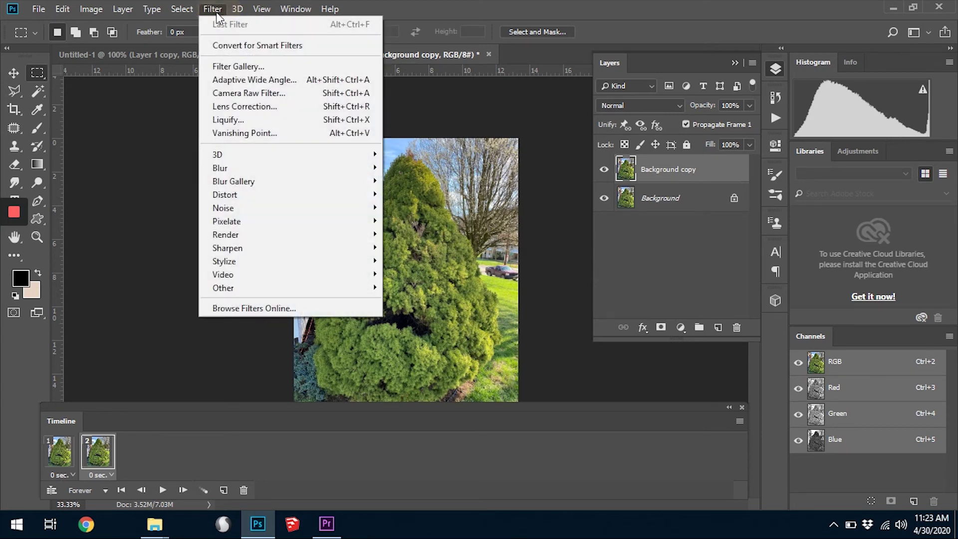
click(228, 121)
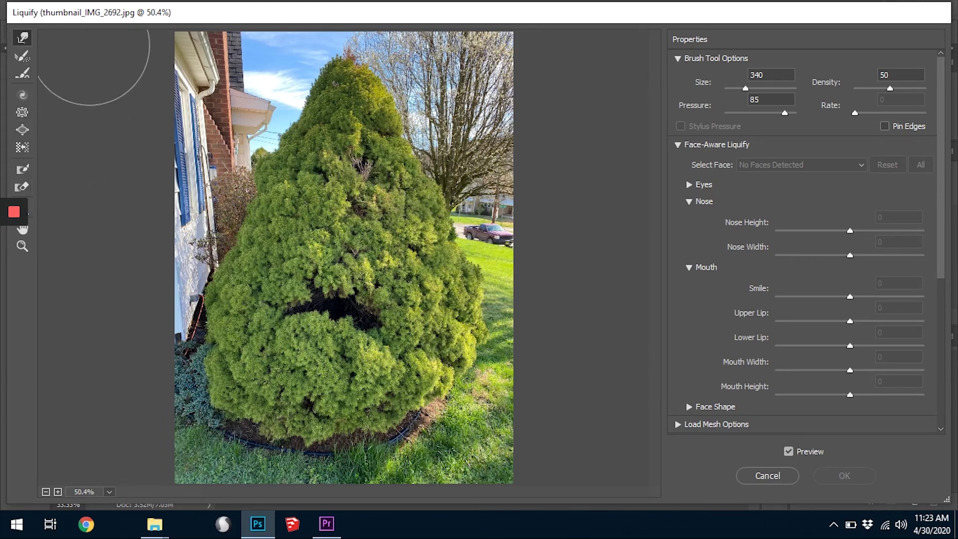
click(212, 15)
drag(212, 15, 260, 14)
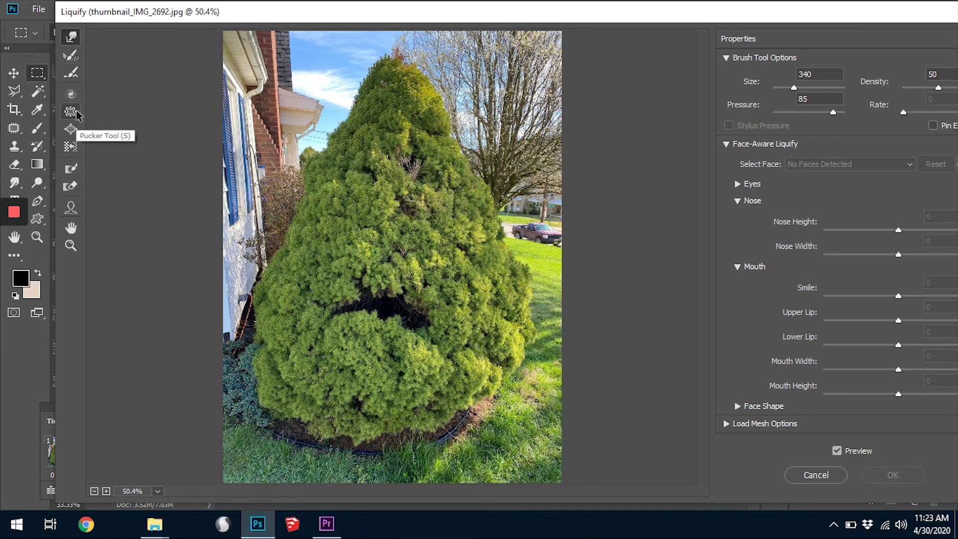
Paint a freeze mask over the tree all around its dark mouth-like gap, using a Freeze Mask brush of size 144
click(71, 168)
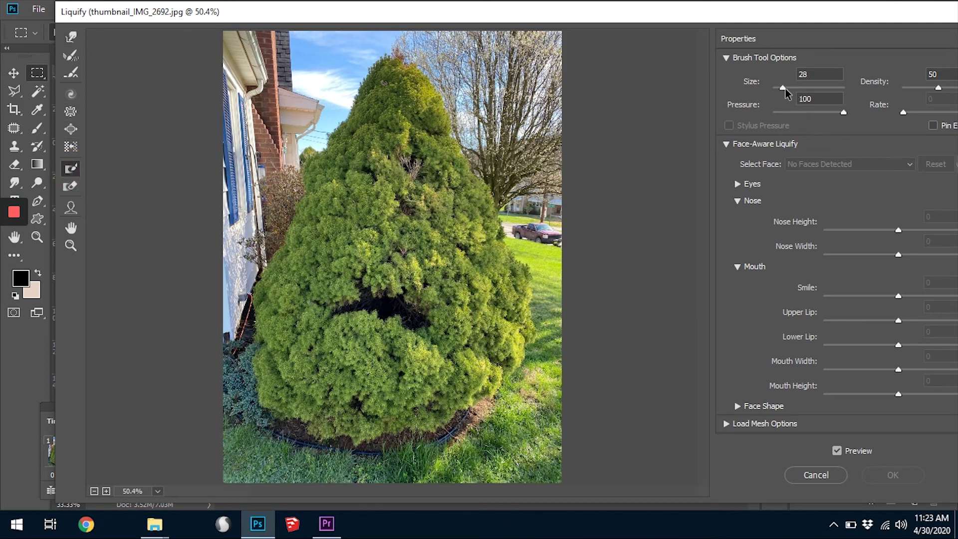
drag(784, 90, 826, 94)
drag(827, 93, 808, 91)
drag(805, 88, 788, 88)
mouse_move(491, 241)
mouse_down()
mouse_move(394, 217)
mouse_move(406, 223)
mouse_move(322, 226)
mouse_up()
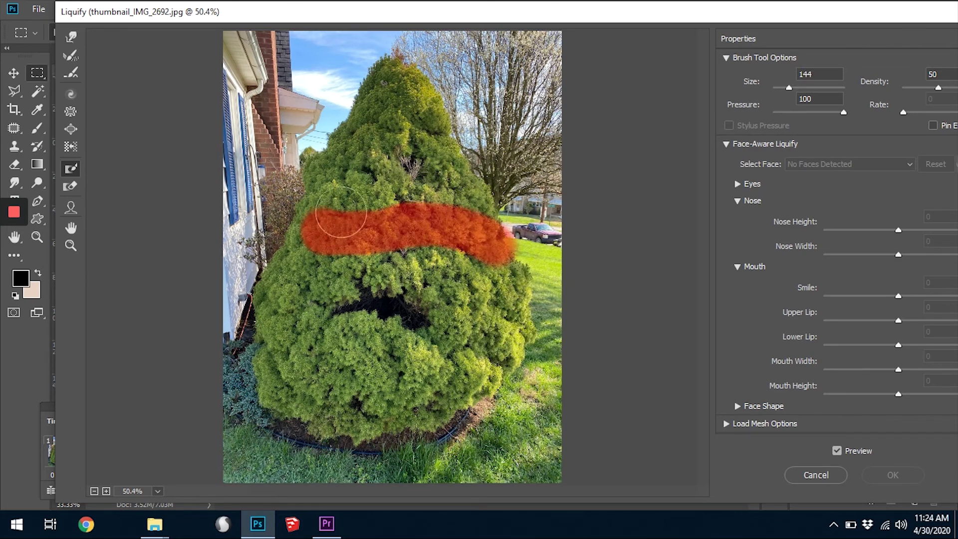
mouse_move(402, 74)
mouse_down()
mouse_move(381, 98)
mouse_move(298, 216)
mouse_move(399, 75)
mouse_move(469, 204)
mouse_up()
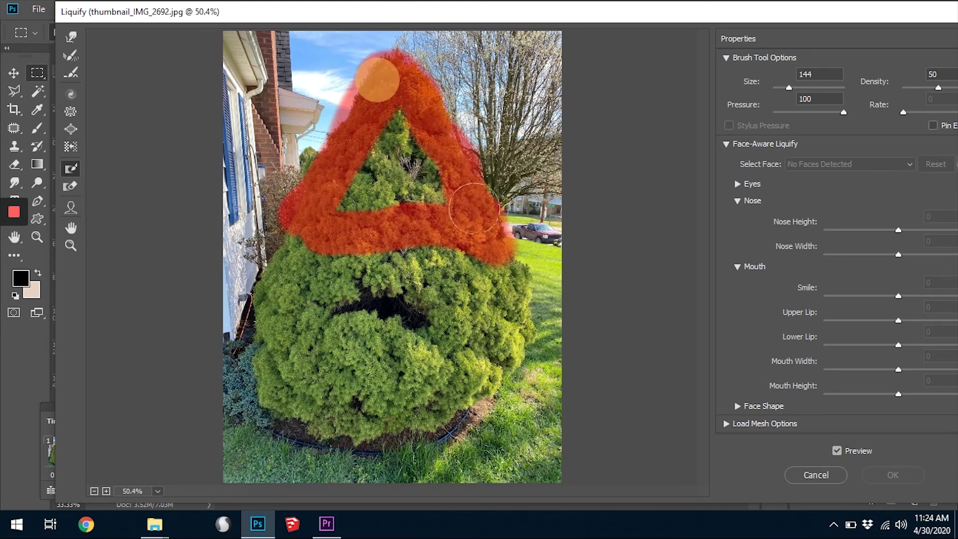
mouse_move(459, 172)
mouse_down()
mouse_move(374, 171)
mouse_move(360, 132)
mouse_move(345, 202)
mouse_move(253, 278)
mouse_move(250, 329)
mouse_move(278, 394)
mouse_move(344, 415)
mouse_move(419, 418)
mouse_move(511, 275)
mouse_move(523, 350)
mouse_move(281, 399)
mouse_move(247, 301)
mouse_move(334, 177)
mouse_move(467, 155)
mouse_up()
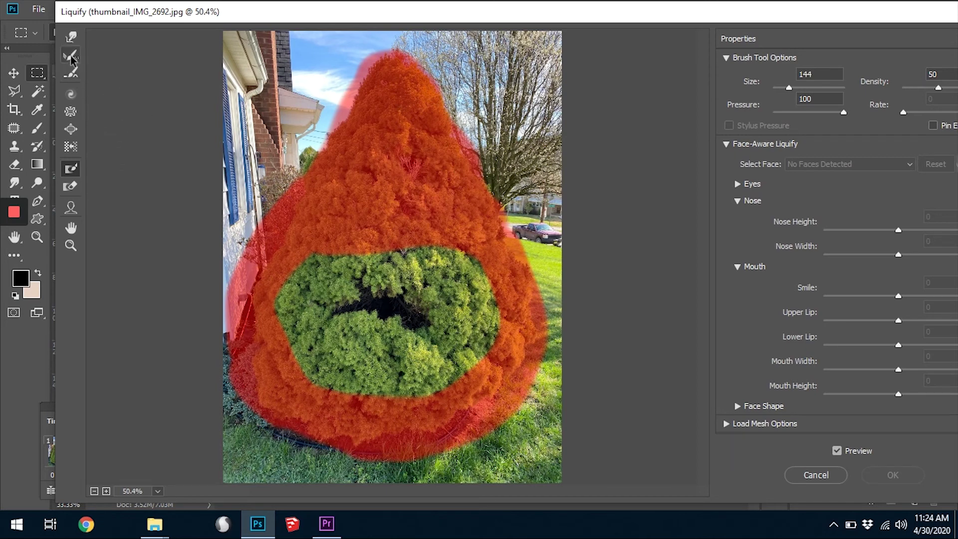
Forward-warp the unmasked gap wider to both sides and open it downward with a size 340 brush, and apply Liquify
click(71, 40)
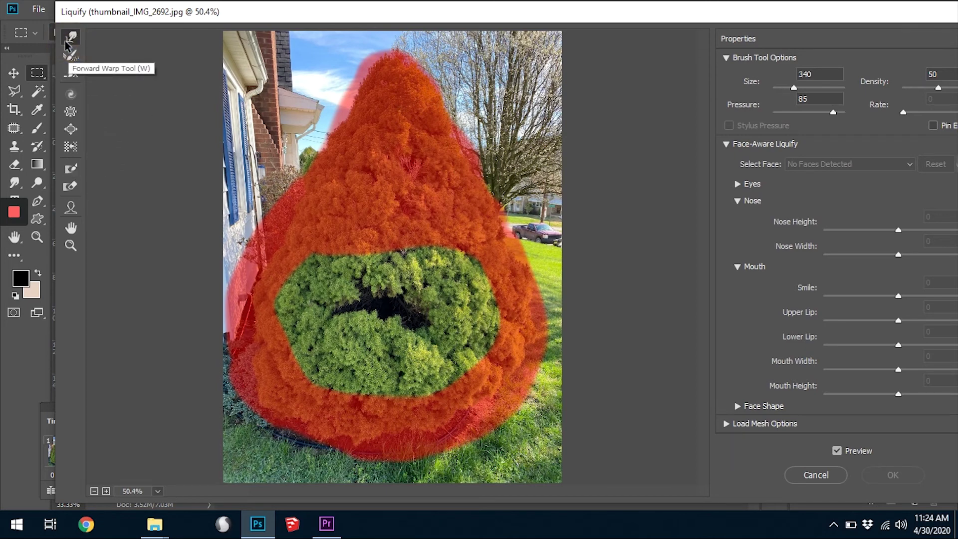
click(70, 40)
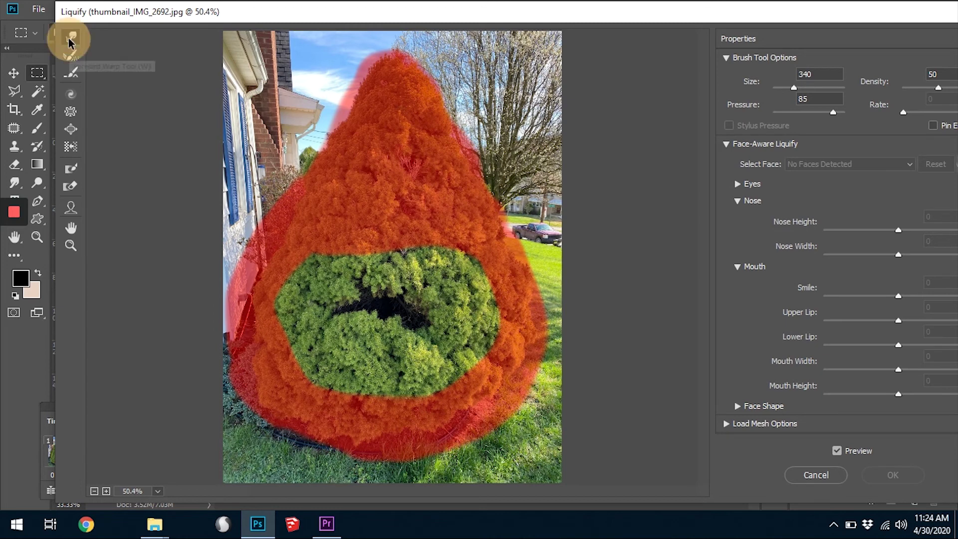
mouse_move(423, 322)
mouse_down()
mouse_move(440, 327)
mouse_move(467, 315)
mouse_up()
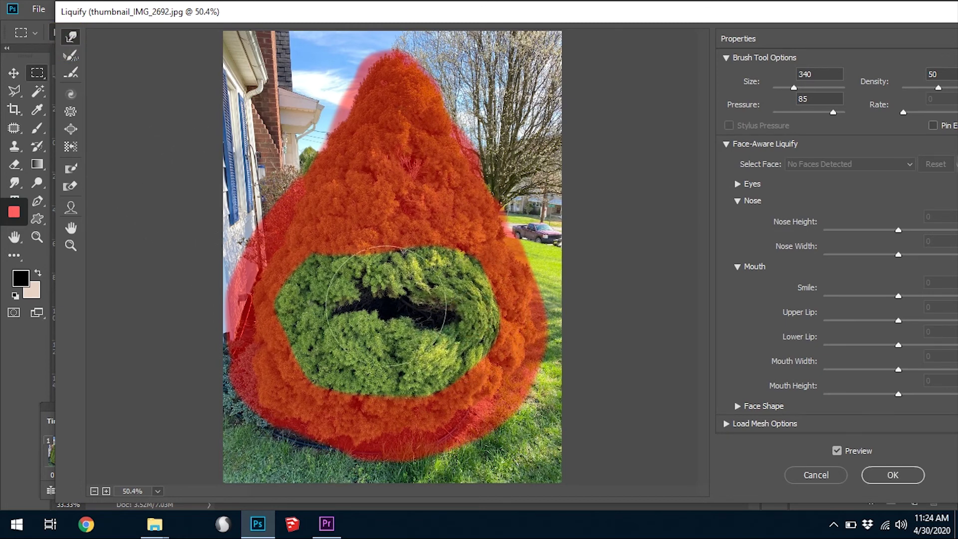
drag(305, 315, 287, 309)
drag(374, 332, 368, 360)
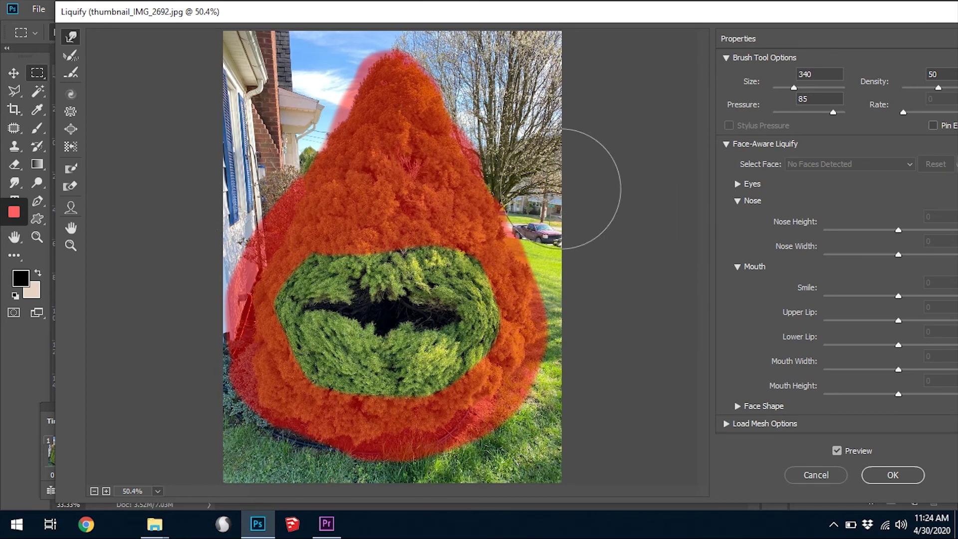
drag(730, 20, 634, 20)
click(801, 473)
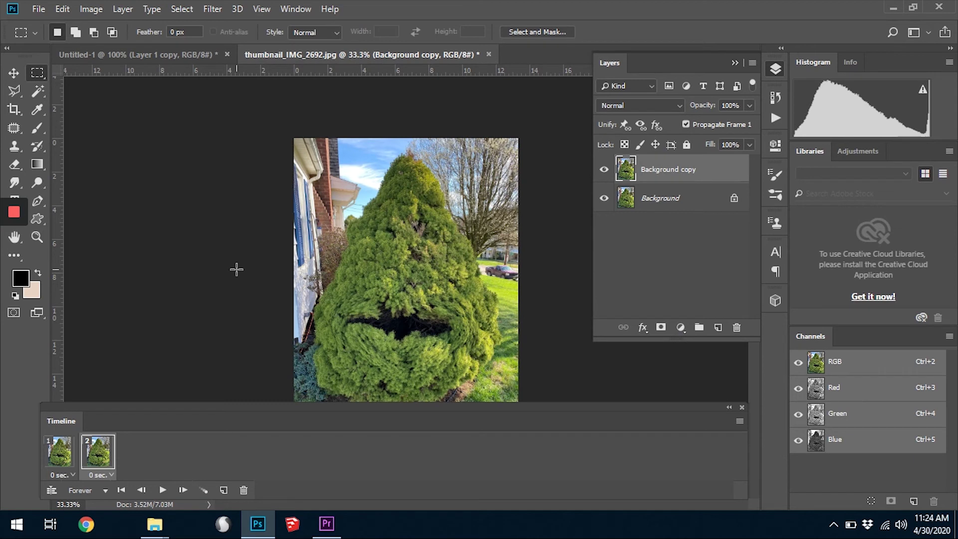
Toggle the visibility of Background copy to compare the liquified mouth with the original photo
click(604, 171)
click(604, 172)
click(604, 171)
click(604, 172)
click(604, 171)
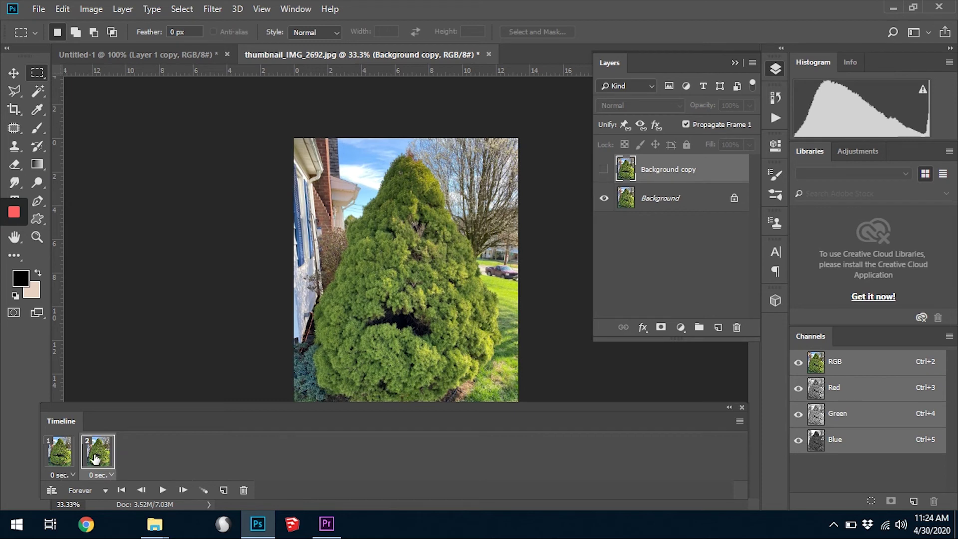
Show only Background in frame 1 and only Background copy in frame 2, and play the animation
click(57, 456)
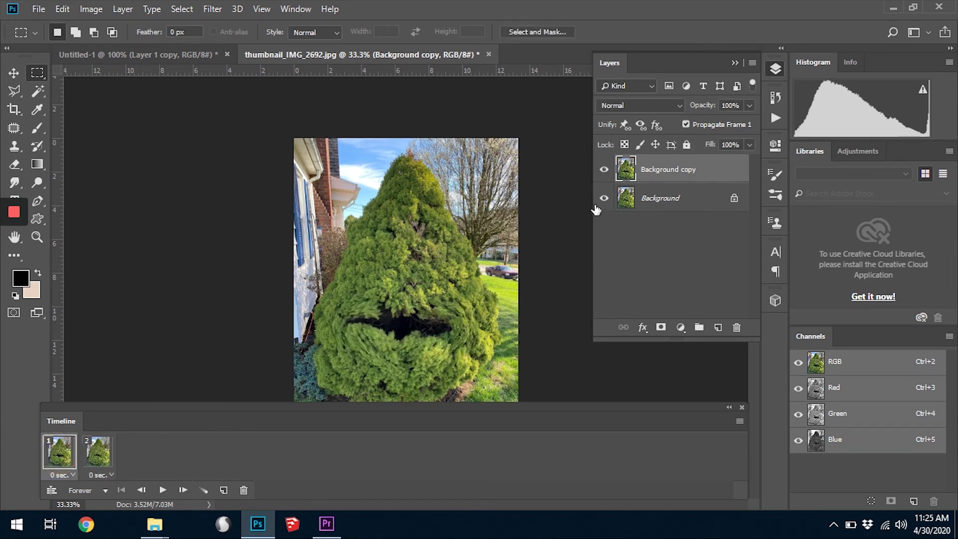
click(604, 171)
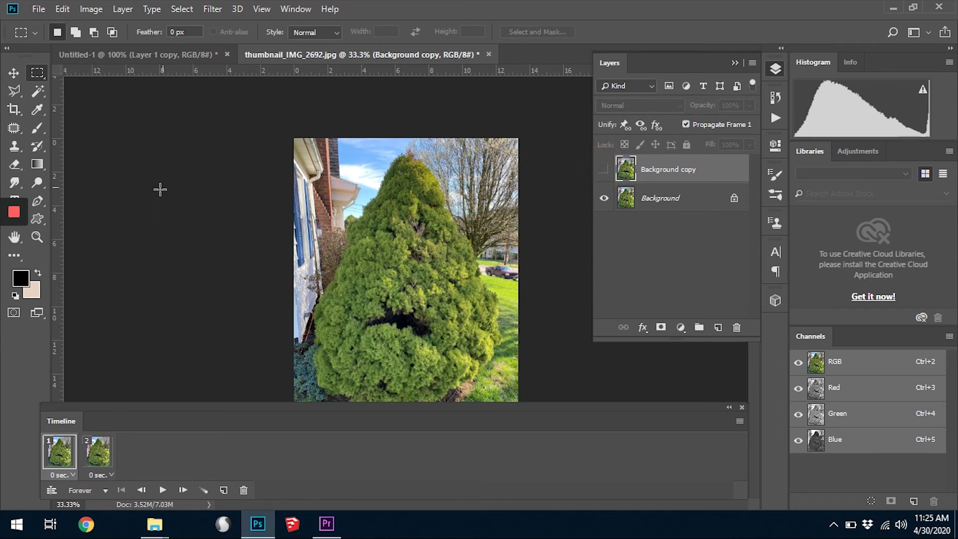
click(98, 459)
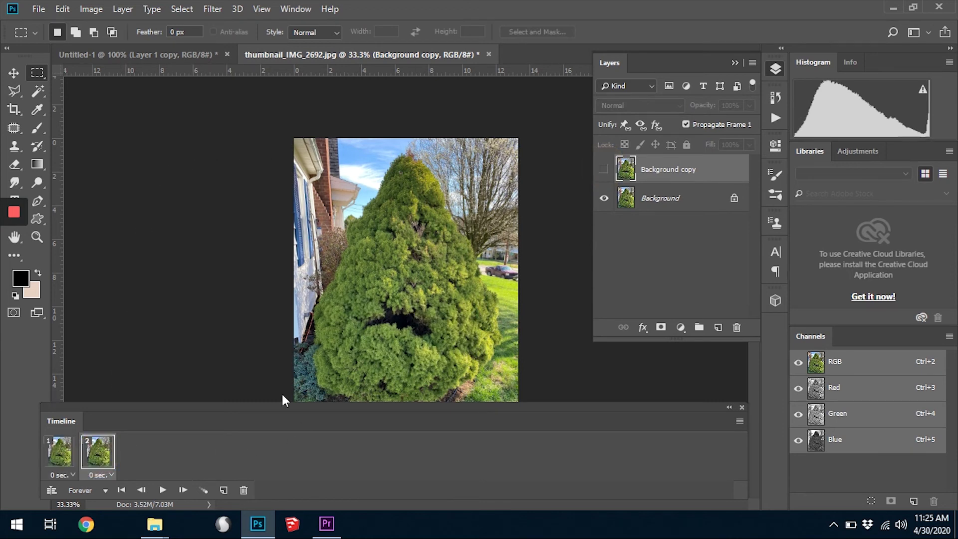
click(604, 170)
click(604, 198)
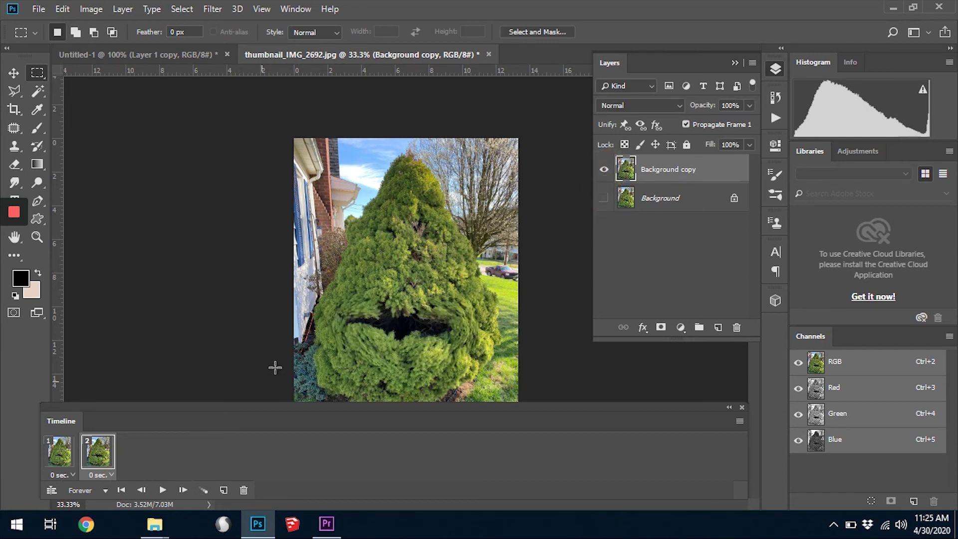
click(162, 490)
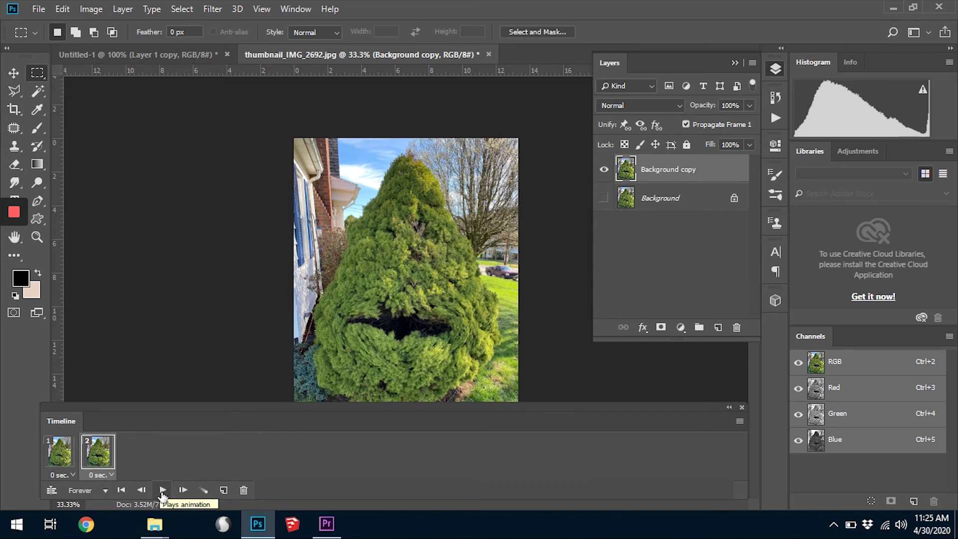